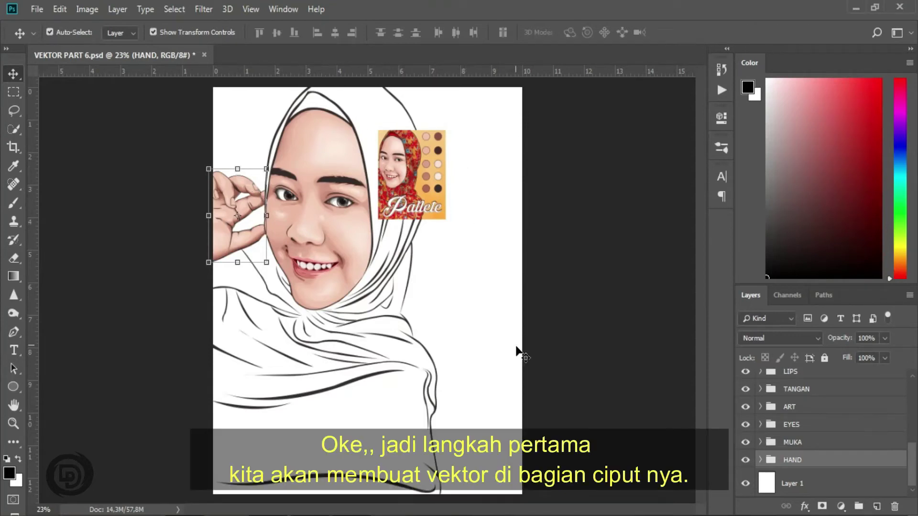
# Add an empty layer directly above Layer 1 and show the POSTERIZE reference layer around the inner red headcover.
pyautogui.click(821, 483)
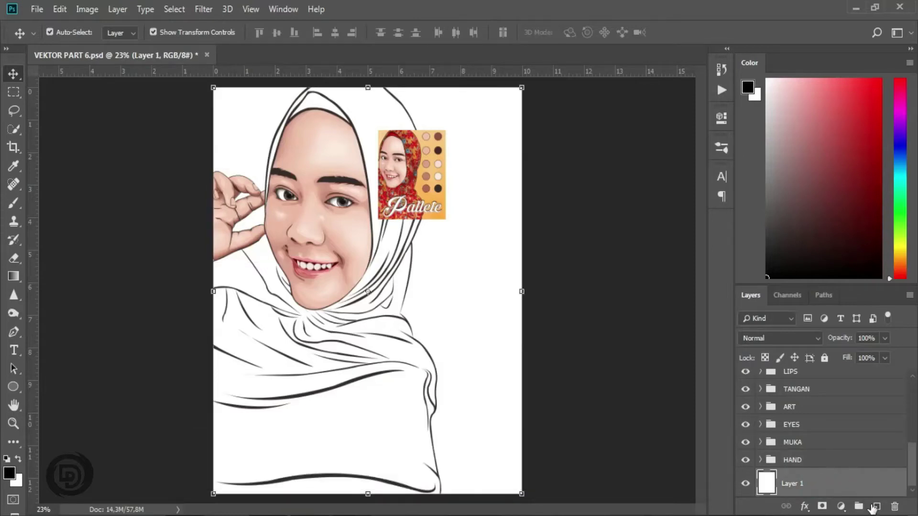
pyautogui.click(877, 507)
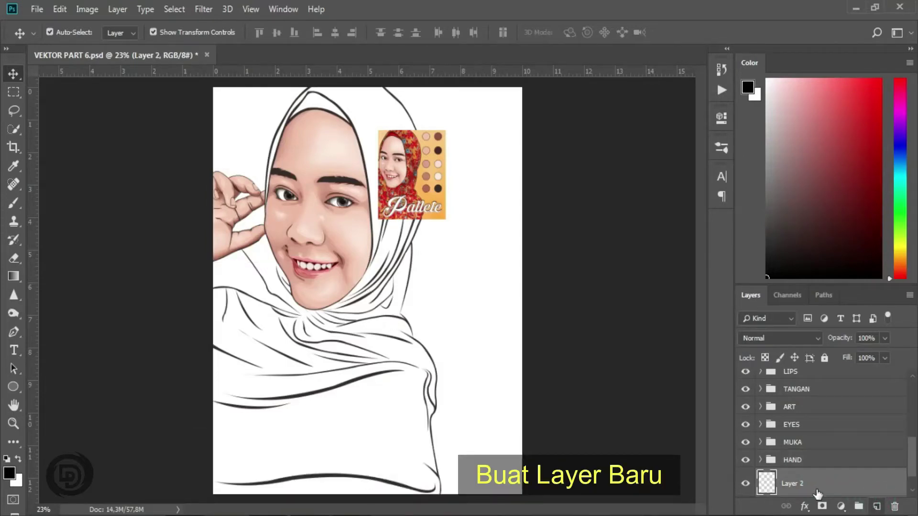
pyautogui.moveTo(911, 452); pyautogui.dragTo(912, 426)
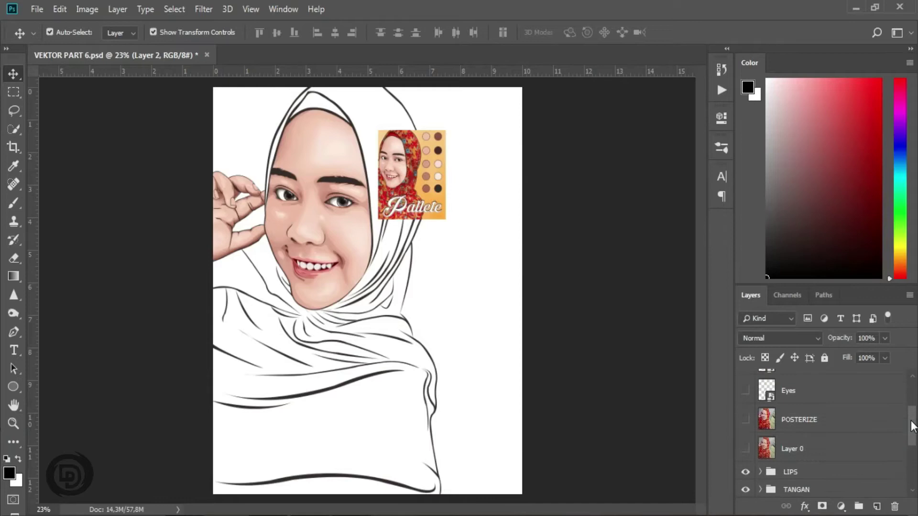
pyautogui.click(745, 421)
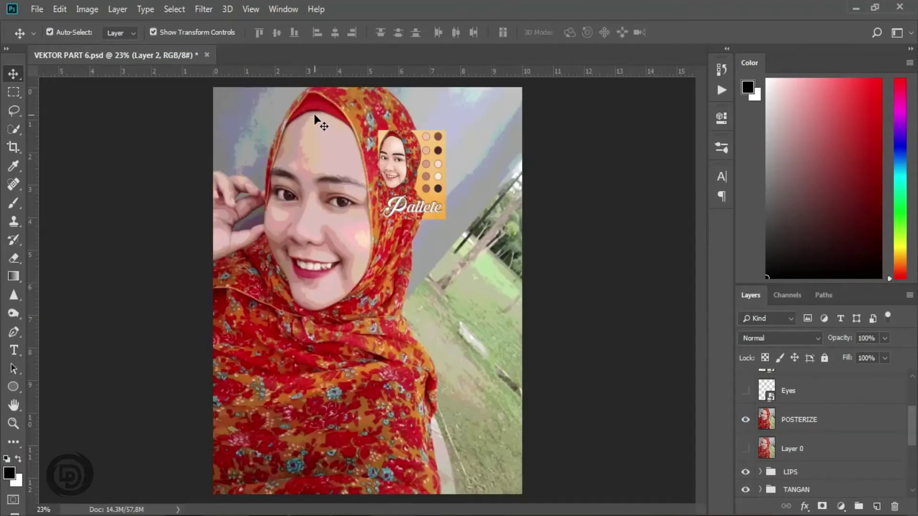
pyautogui.hotkey('ctrl', '+')
pyautogui.hotkey('ctrl', '+')
pyautogui.hotkey('ctrl', '+')
pyautogui.moveTo(288, 111); pyautogui.dragTo(357, 427)
pyautogui.hotkey('ctrl', '+')
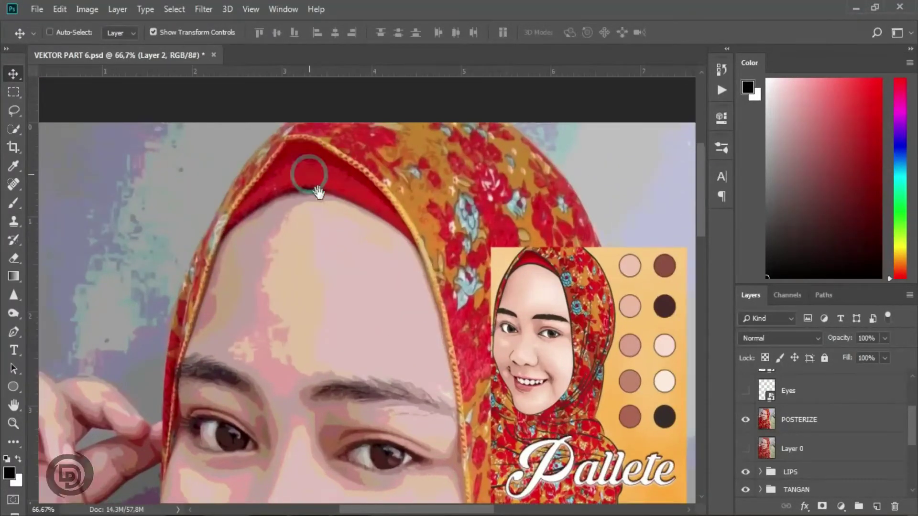
pyautogui.moveTo(309, 174); pyautogui.dragTo(305, 204)
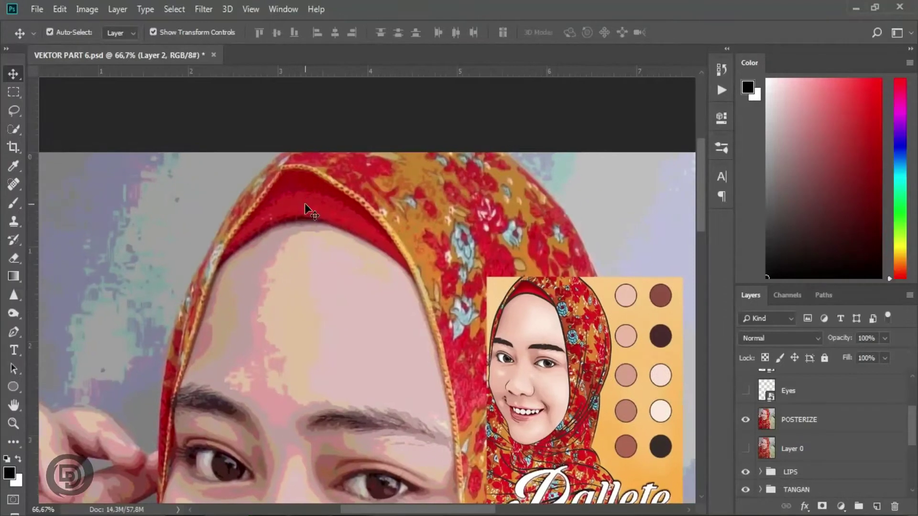
# Hide the visible pallete layer and place the Ciput image from the PALLETE folder as an embedded object.
pyautogui.click(566, 337)
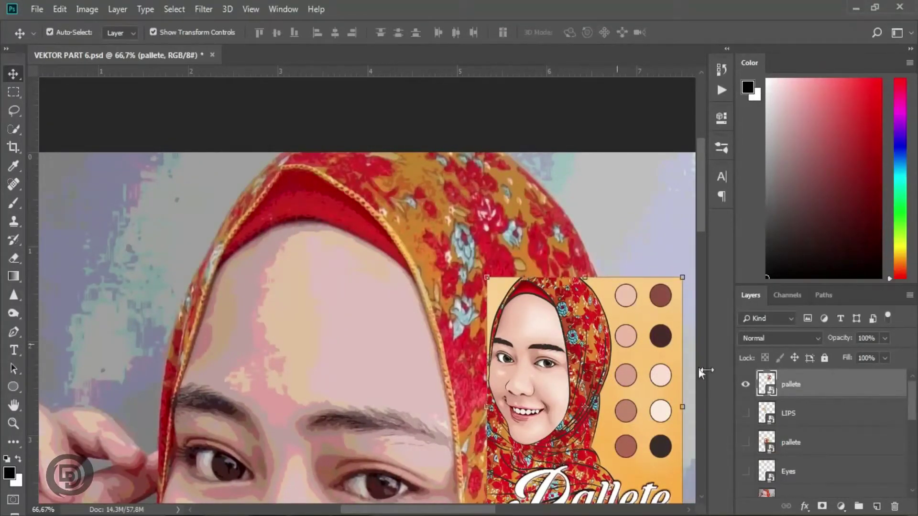
pyautogui.click(744, 385)
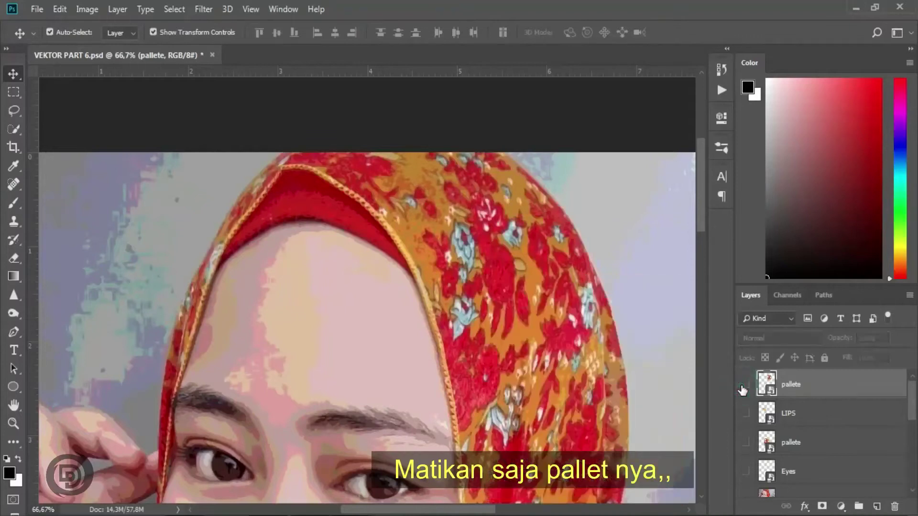
pyautogui.click(38, 10)
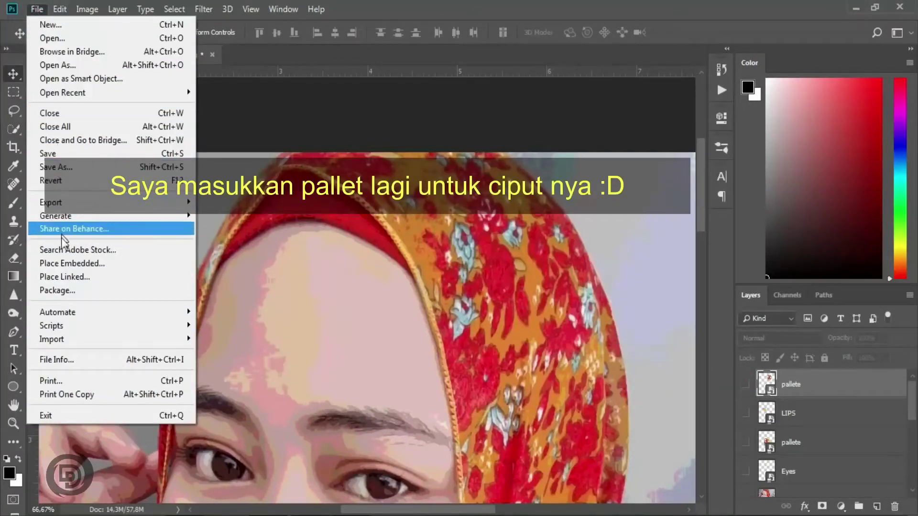
pyautogui.click(62, 262)
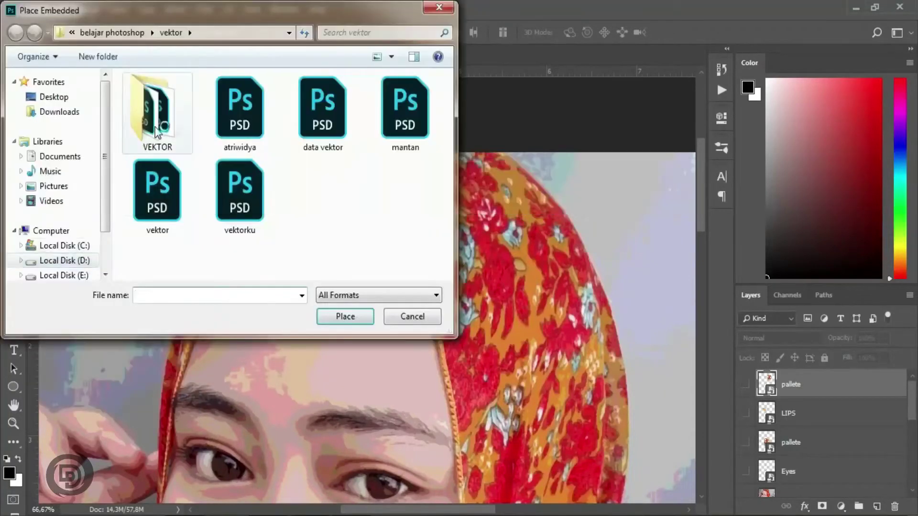
pyautogui.doubleClick(156, 128)
pyautogui.doubleClick(155, 128)
pyautogui.click(156, 127)
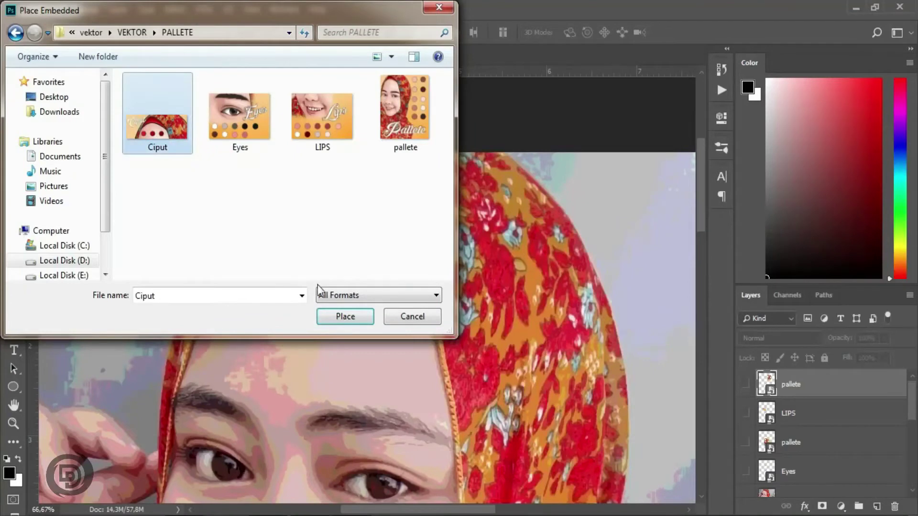
pyautogui.click(334, 318)
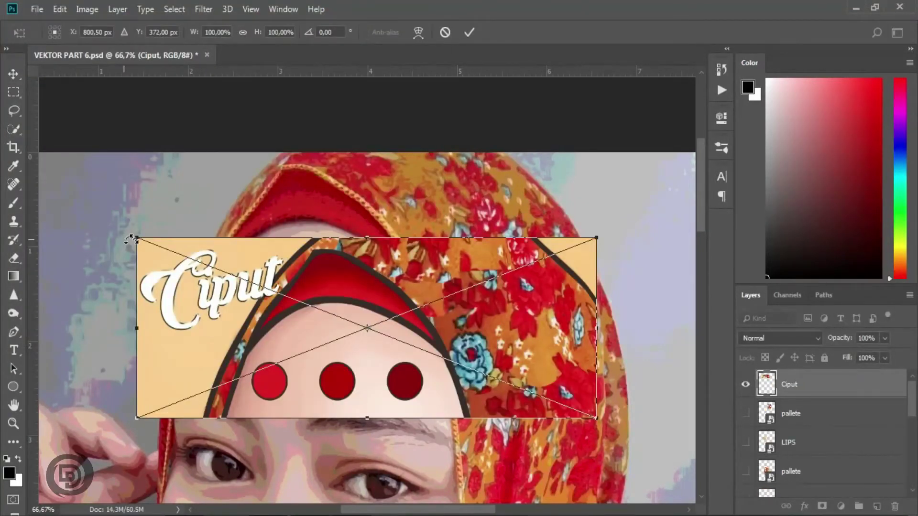
# Scale the placed Ciput palette to about 48% and move it over the hijab, beside the upper forehead.
pyautogui.moveTo(138, 241); pyautogui.dragTo(376, 333)
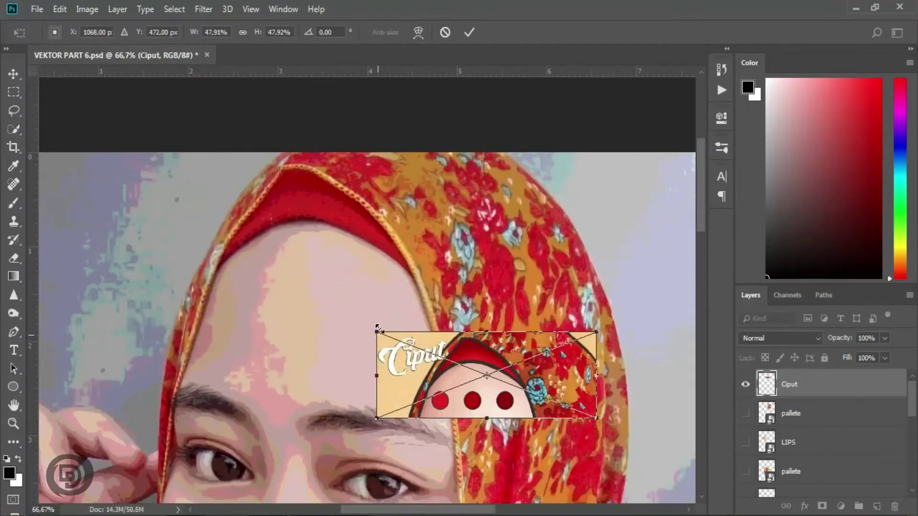
pyautogui.click(469, 33)
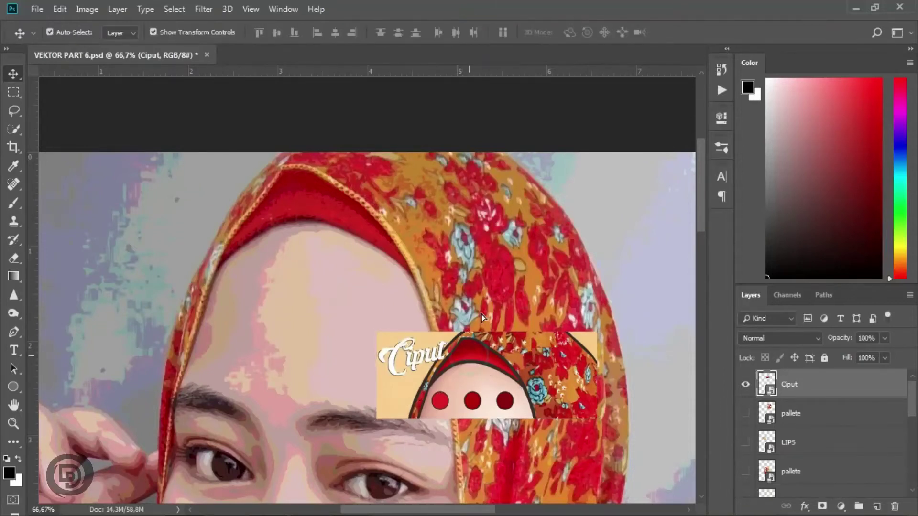
pyautogui.moveTo(468, 358); pyautogui.dragTo(516, 209)
# Make the empty Layer 2 active for drawing with the Pen tool and hide the POSTERIZE layer.
pyautogui.moveTo(913, 401); pyautogui.dragTo(914, 471)
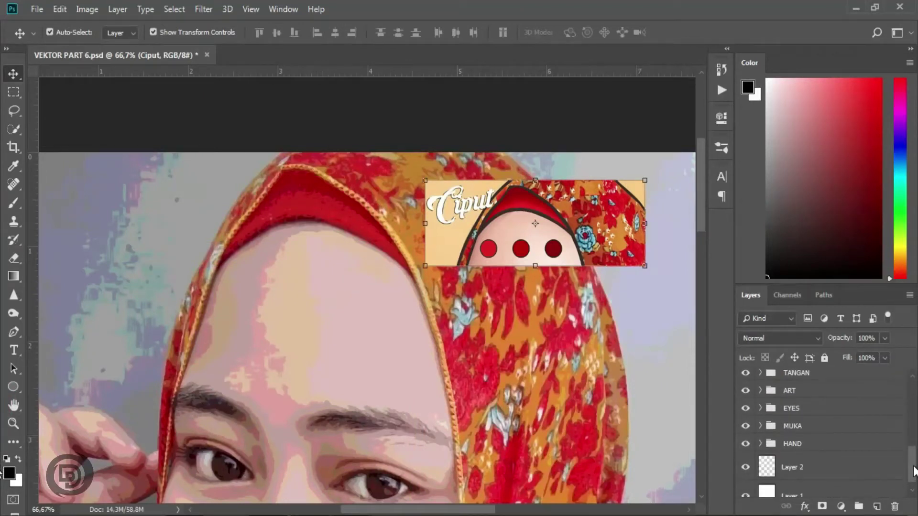
pyautogui.click(788, 464)
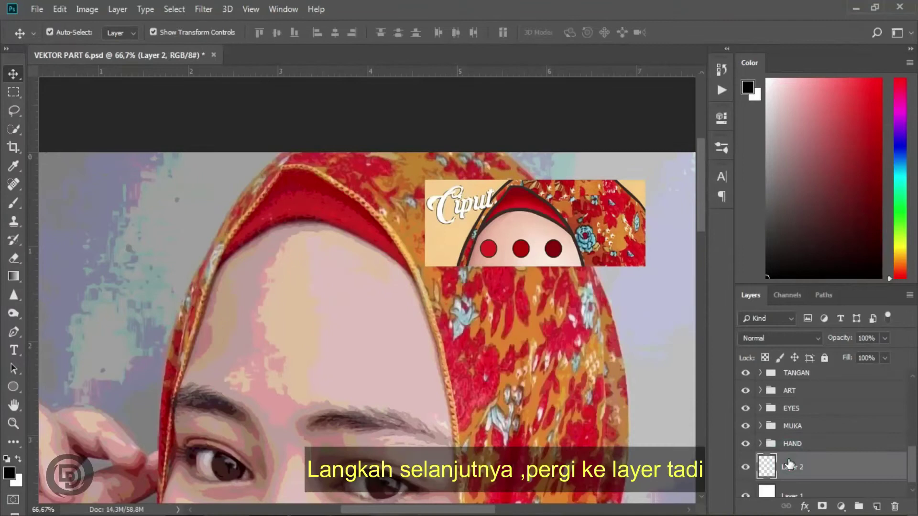
pyautogui.click(13, 331)
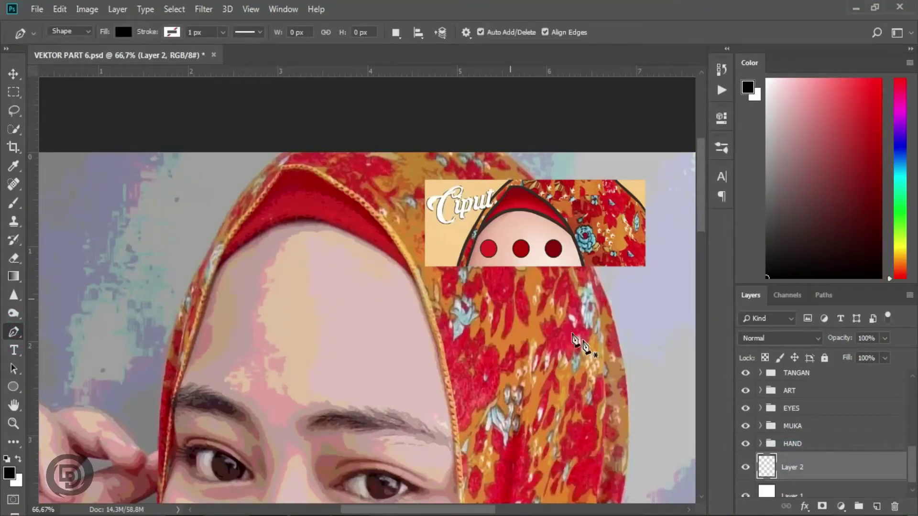
pyautogui.moveTo(910, 466); pyautogui.dragTo(913, 429)
pyautogui.click(745, 441)
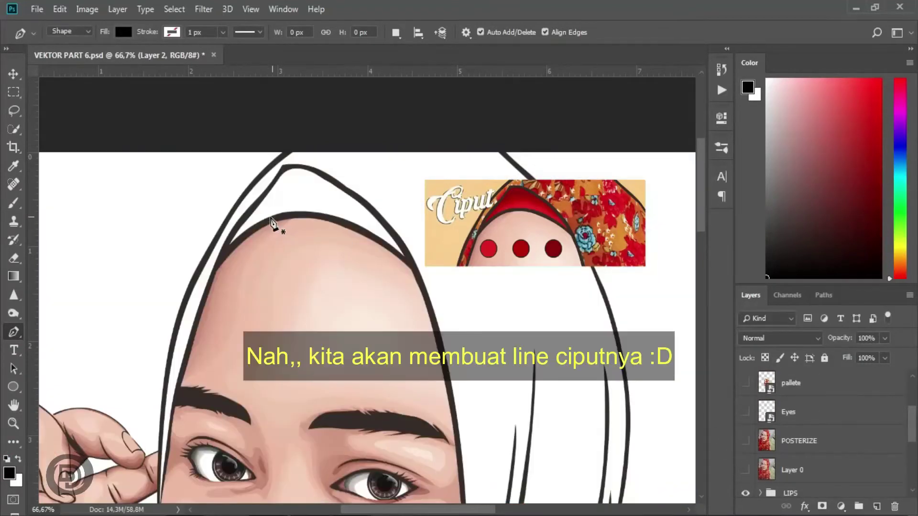
# Draw a closed Pen shape filling the ciput area between the forehead outline and the inner hijab outline, about 412 px wide.
pyautogui.hotkey('ctrl', '+')
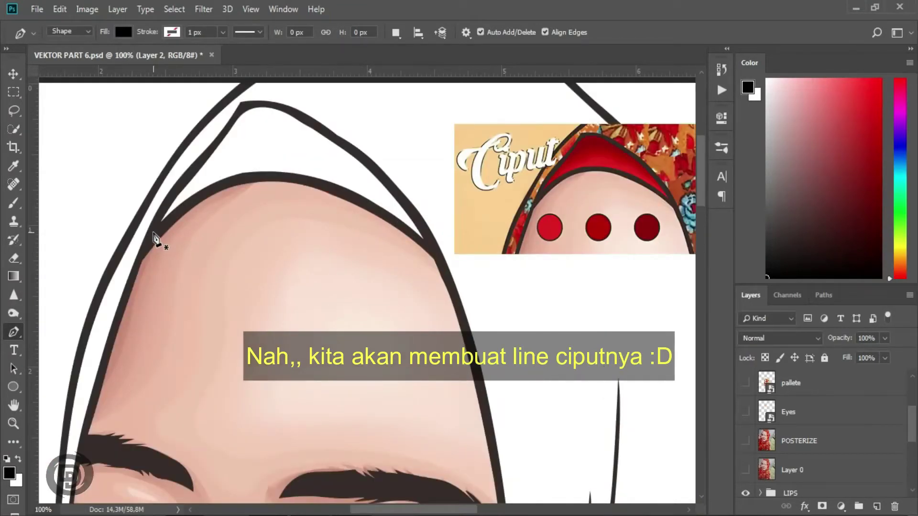
pyautogui.click(153, 232)
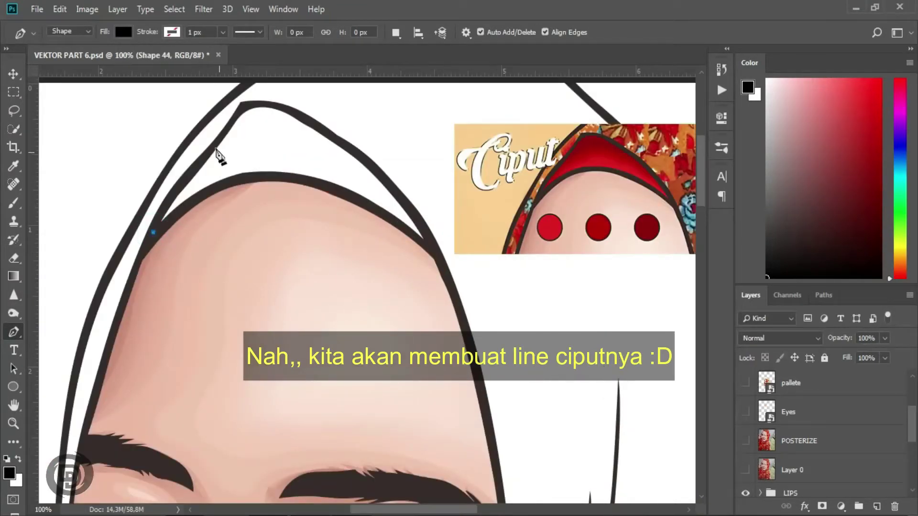
pyautogui.moveTo(194, 169); pyautogui.dragTo(219, 149)
pyautogui.click(242, 110)
pyautogui.moveTo(304, 117); pyautogui.dragTo(349, 143)
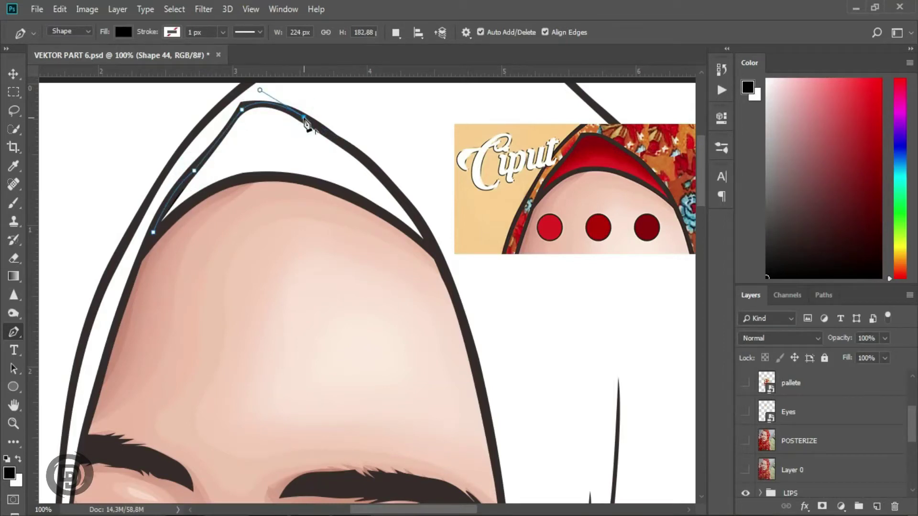
pyautogui.click(424, 229)
pyautogui.click(430, 248)
pyautogui.moveTo(291, 177); pyautogui.dragTo(254, 180)
pyautogui.click(153, 232)
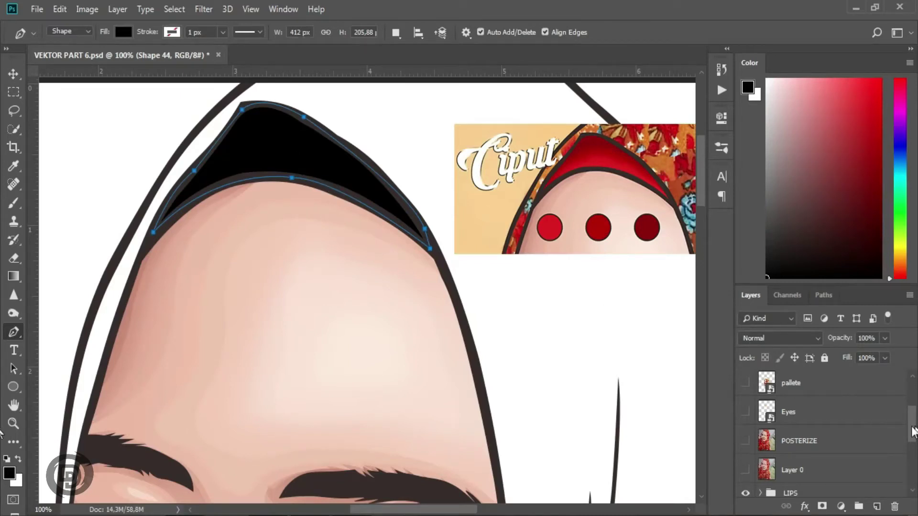
# Fill the ciput shape with the bright red df1e1f sampled from the first swatch of the Ciput palette.
pyautogui.moveTo(910, 428); pyautogui.dragTo(912, 480)
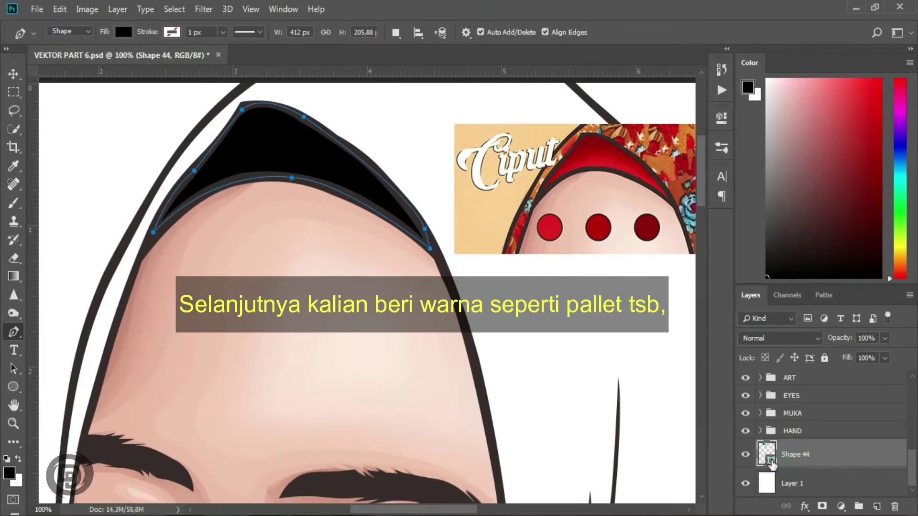
pyautogui.doubleClick(767, 456)
pyautogui.moveTo(587, 189); pyautogui.dragTo(520, 158)
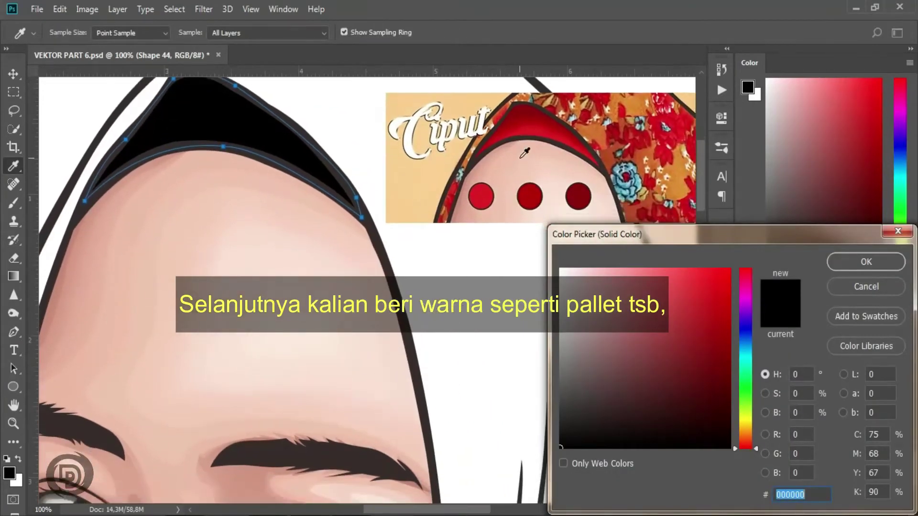
pyautogui.click(483, 195)
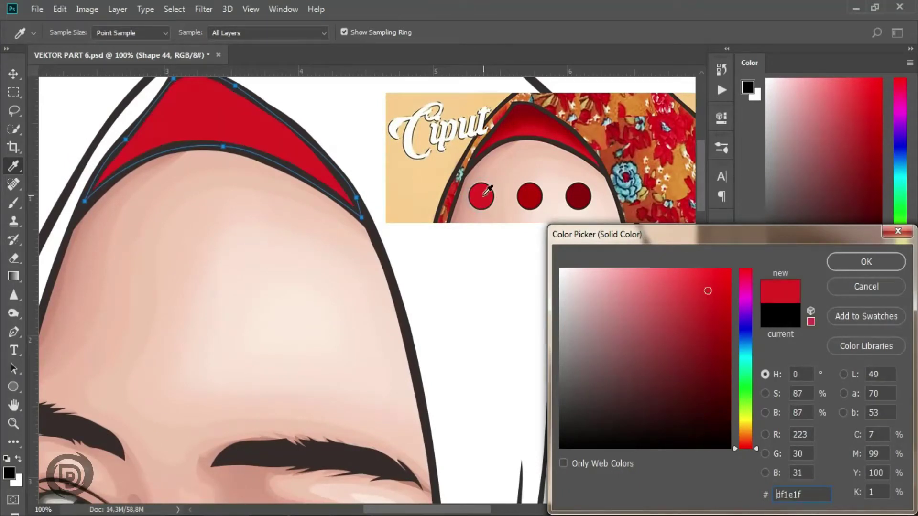
pyautogui.click(847, 258)
# Add an empty layer above the red ciput shape and show the POSTERIZE layer as shading reference.
pyautogui.moveTo(512, 301); pyautogui.dragTo(551, 346)
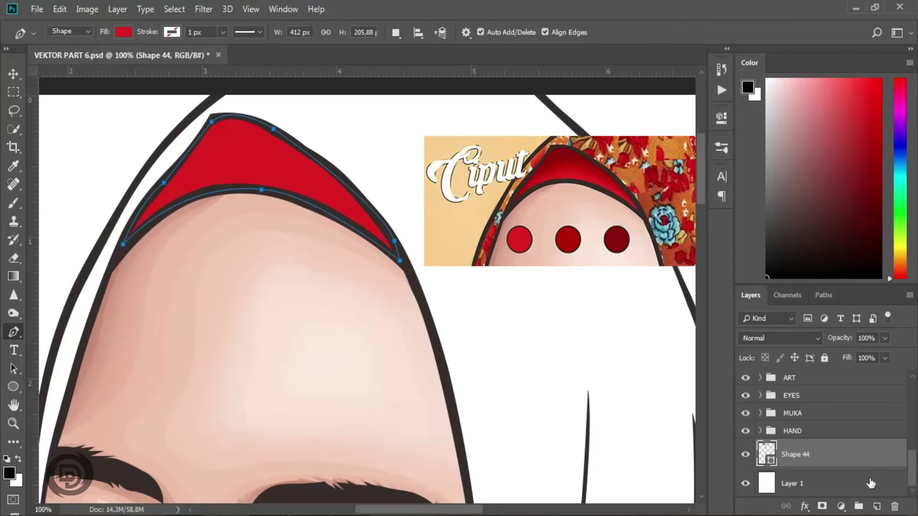
pyautogui.click(876, 507)
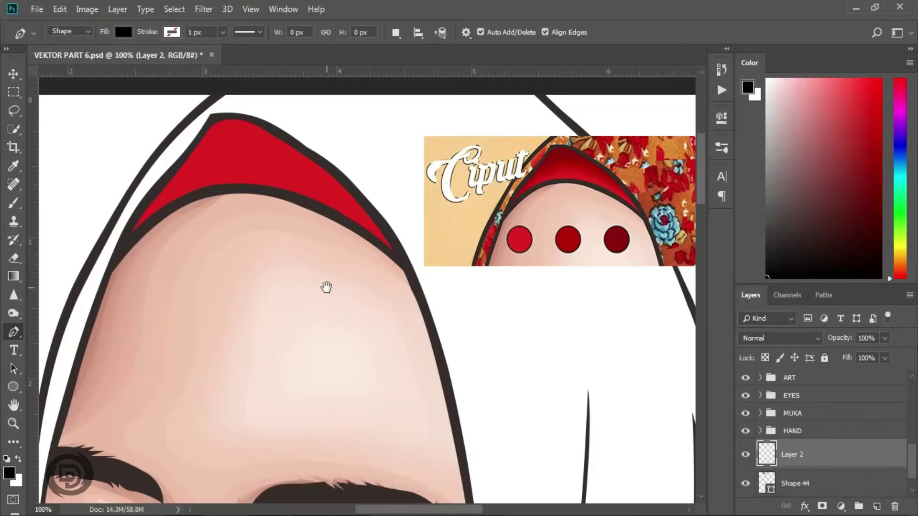
pyautogui.moveTo(325, 287); pyautogui.dragTo(363, 296)
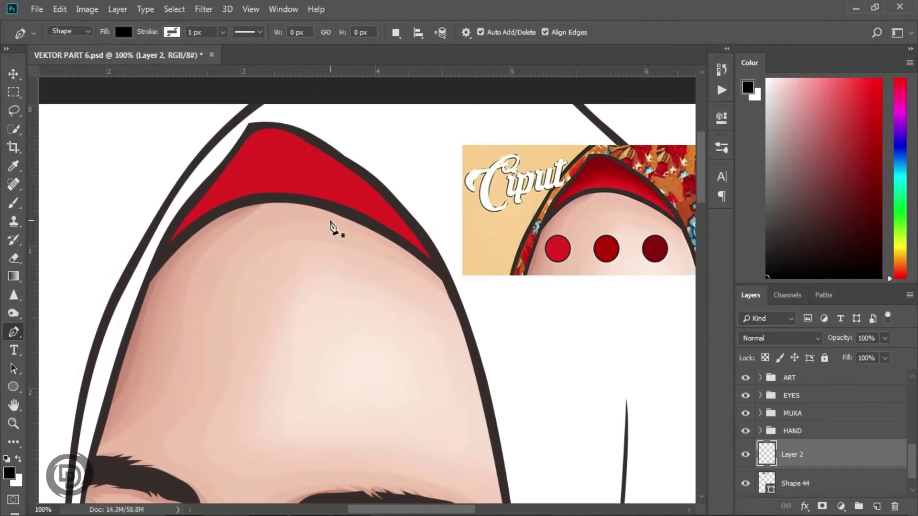
pyautogui.moveTo(913, 456); pyautogui.dragTo(913, 415)
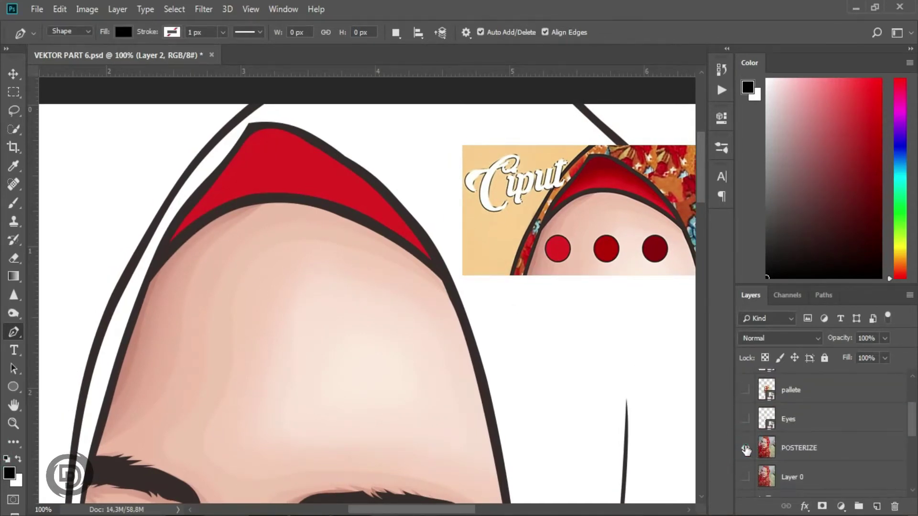
pyautogui.click(745, 448)
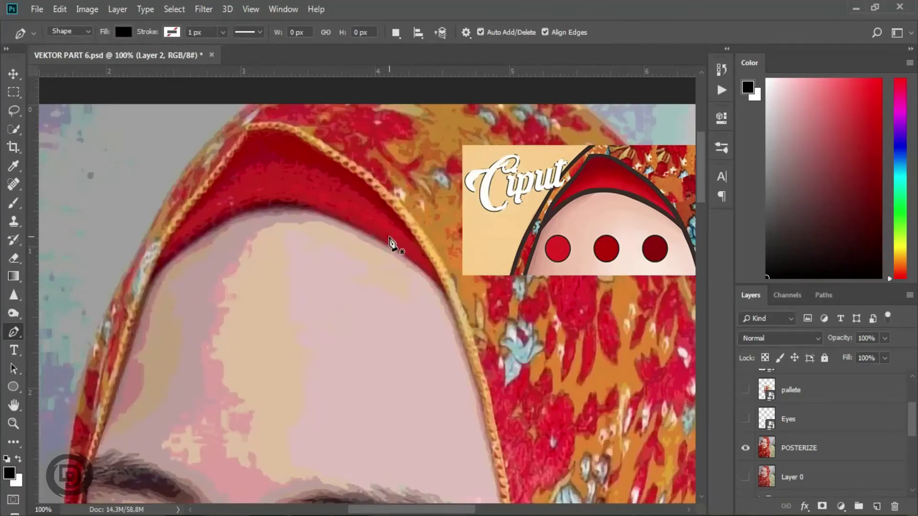
# Draw a closed shading shape over the upper ciput, leaving a thin band along the forehead, and hide the POSTERIZE layer while tracing.
pyautogui.click(435, 262)
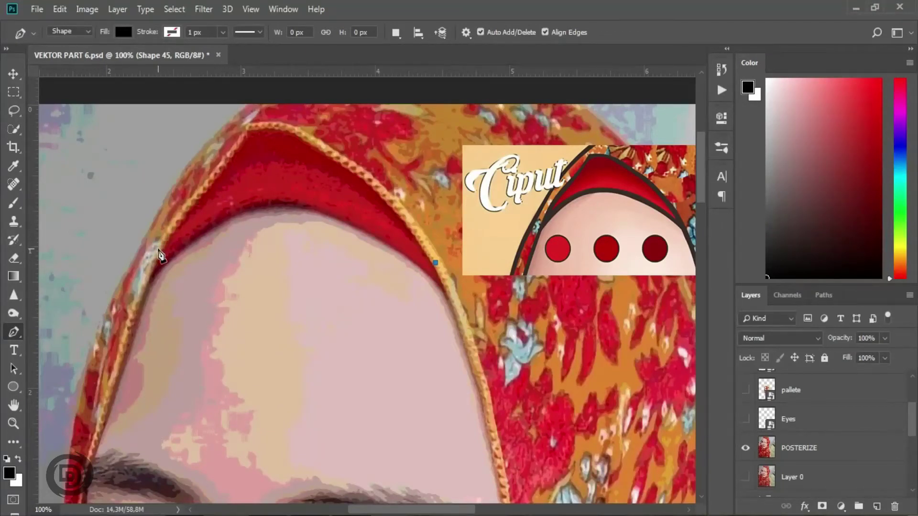
pyautogui.moveTo(161, 246); pyautogui.dragTo(45, 401)
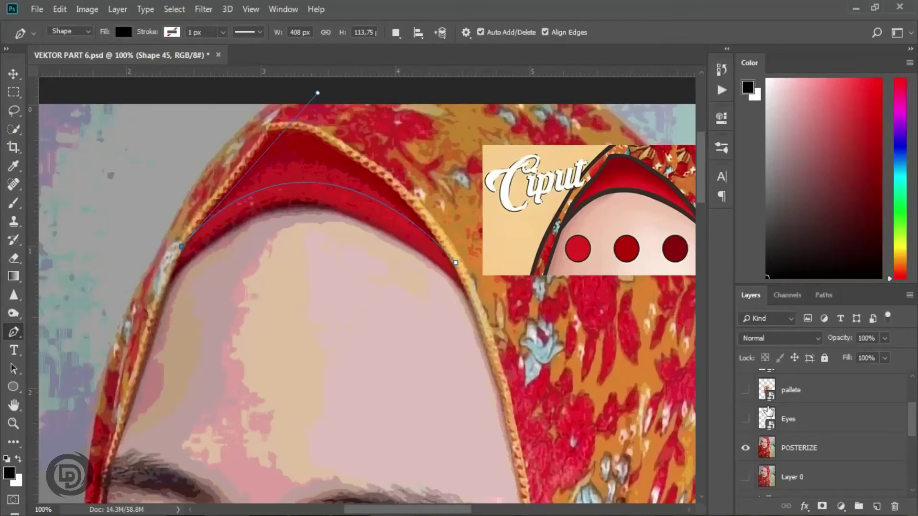
pyautogui.click(746, 449)
pyautogui.moveTo(209, 203); pyautogui.dragTo(218, 192)
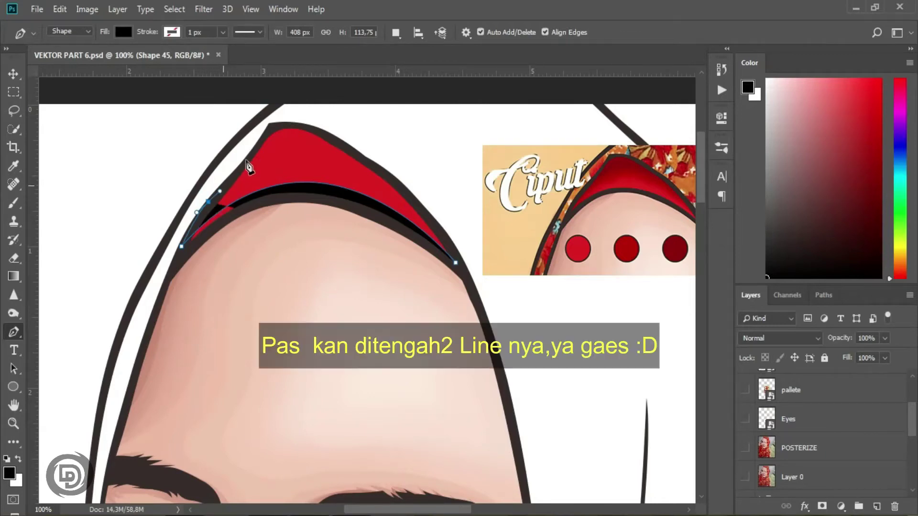
pyautogui.moveTo(248, 158); pyautogui.dragTo(291, 126)
pyautogui.moveTo(362, 159); pyautogui.dragTo(389, 194)
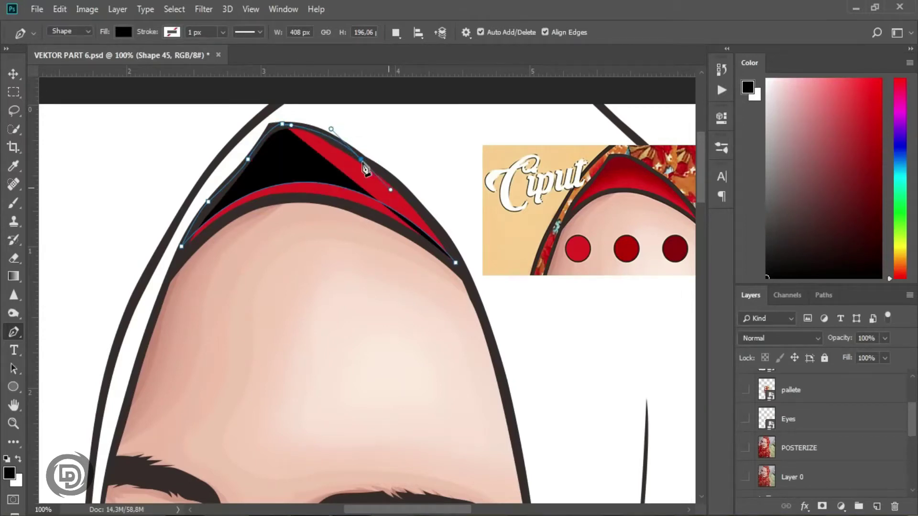
pyautogui.moveTo(430, 218); pyautogui.dragTo(442, 243)
pyautogui.click(455, 263)
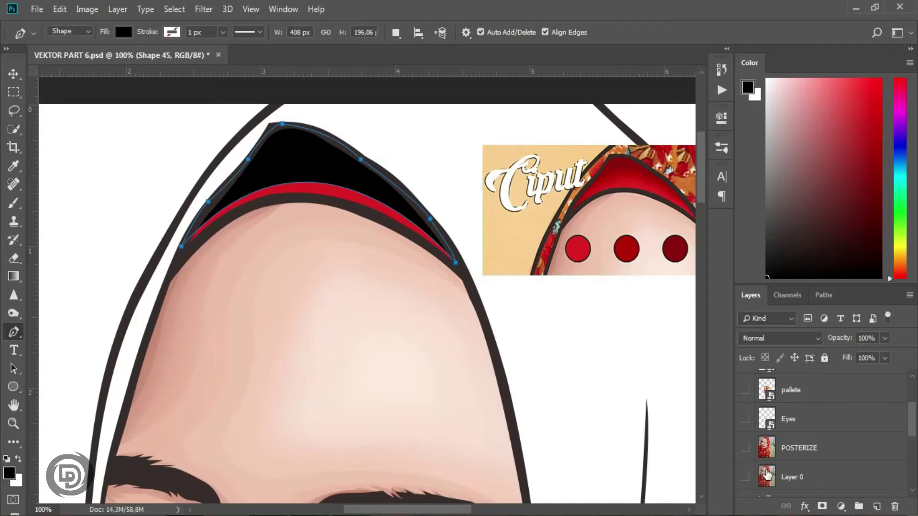
# Fill the black upper shading shape with the darker red b60404 sampled from the second swatch of the Ciput palette.
pyautogui.moveTo(912, 428); pyautogui.dragTo(912, 481)
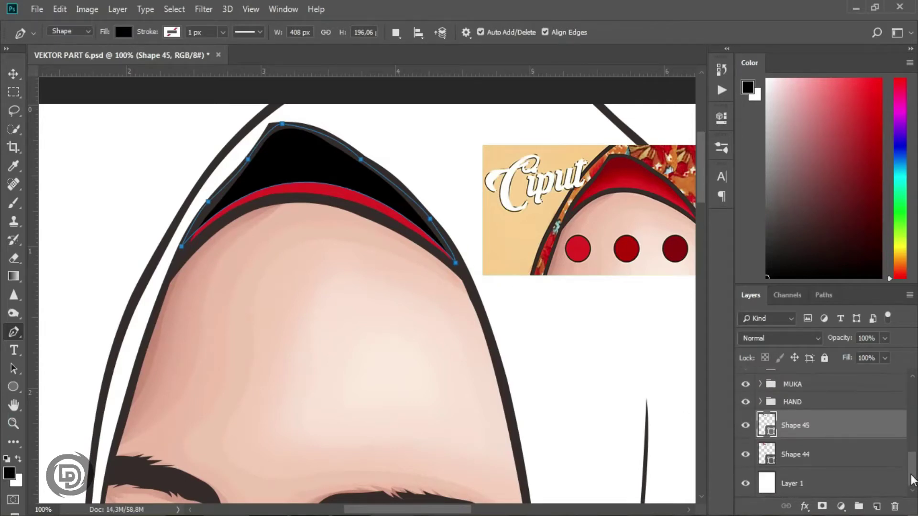
pyautogui.doubleClick(768, 425)
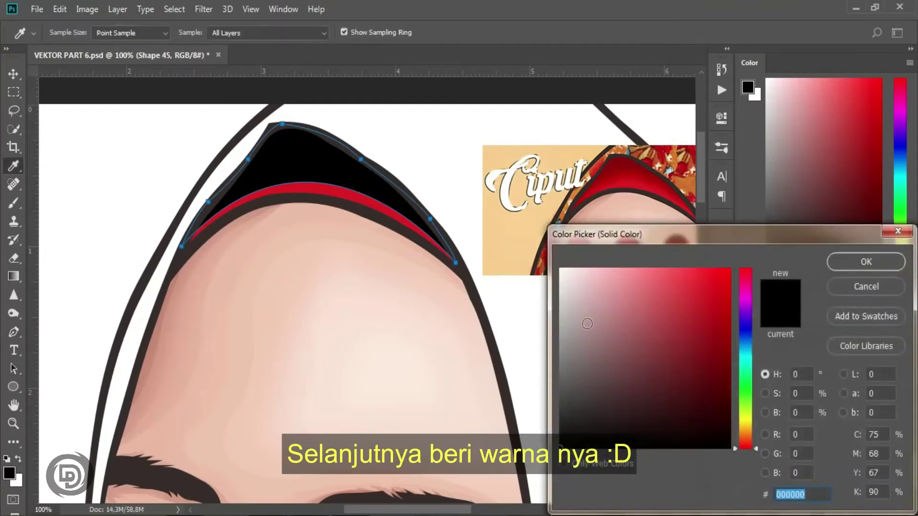
pyautogui.moveTo(572, 203); pyautogui.dragTo(450, 191)
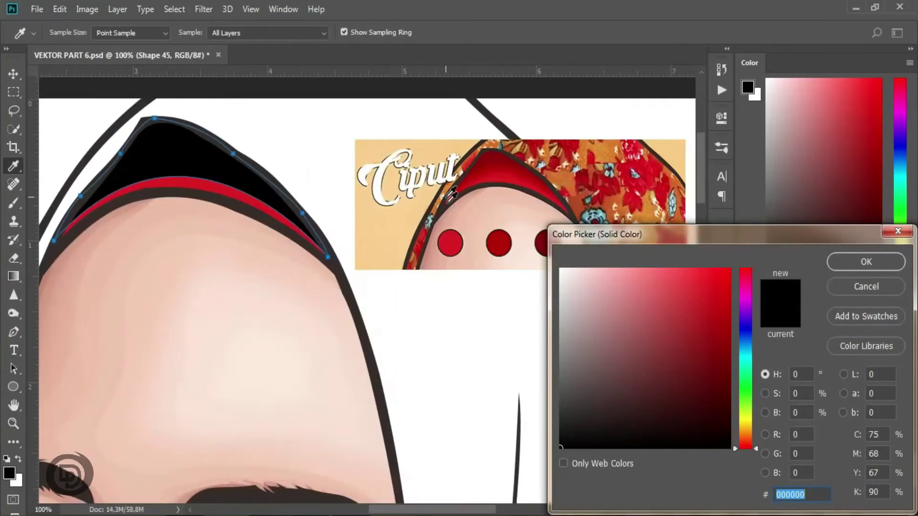
pyautogui.click(501, 247)
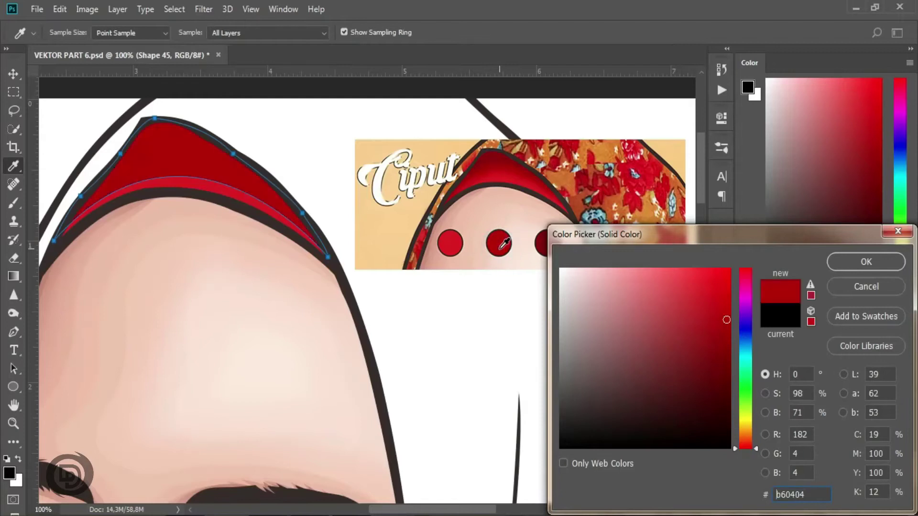
pyautogui.click(864, 268)
# Tidy the darker red shape with the Curvature Pen by adjusting its lower-left corner and lower edge anchors, and return to the Pen tool.
pyautogui.moveTo(311, 283); pyautogui.dragTo(430, 338)
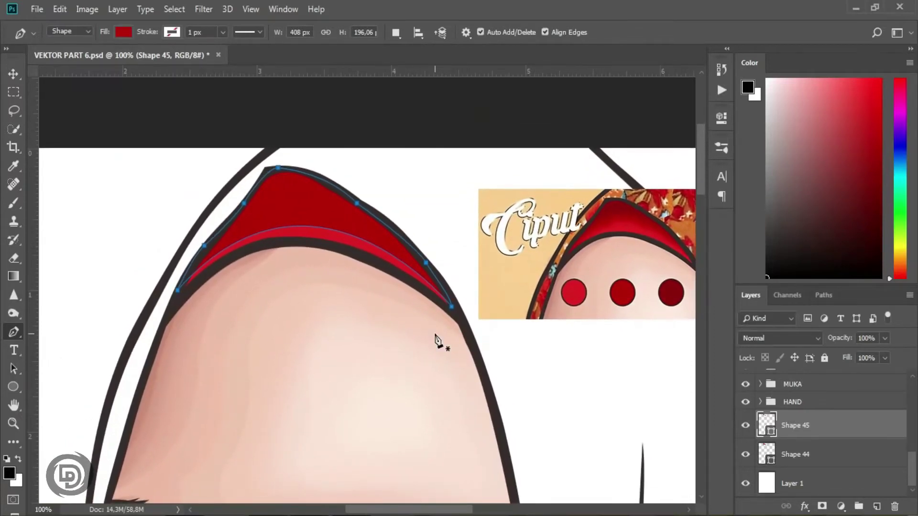
pyautogui.rightClick(15, 328)
pyautogui.click(53, 357)
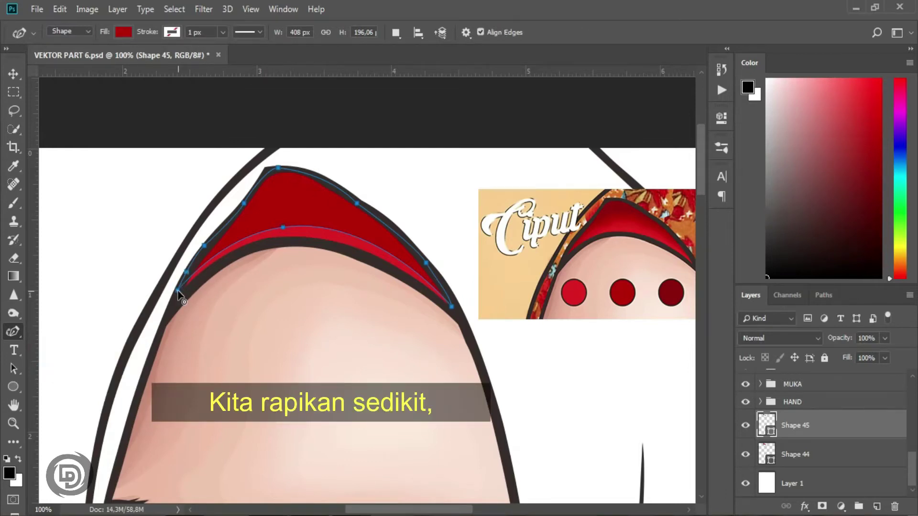
pyautogui.moveTo(178, 290); pyautogui.dragTo(178, 297)
pyautogui.moveTo(283, 228); pyautogui.dragTo(292, 229)
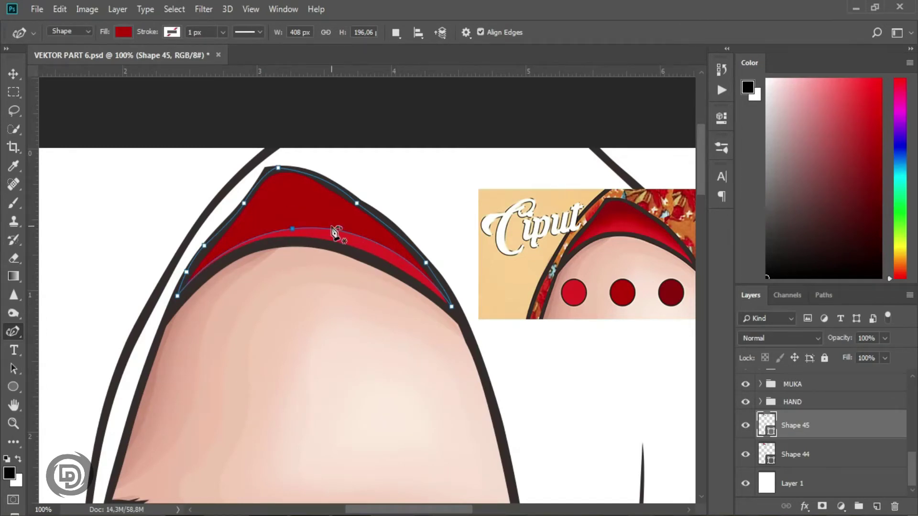
pyautogui.rightClick(17, 331)
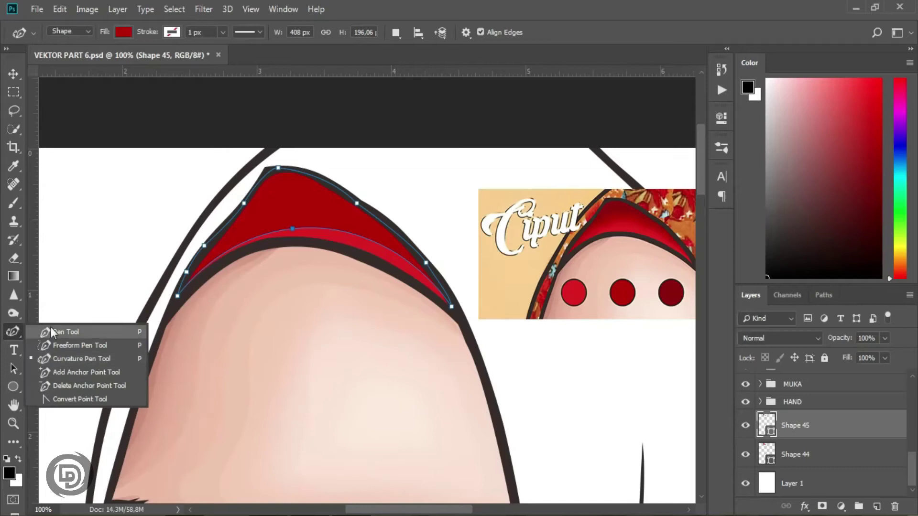
pyautogui.click(48, 330)
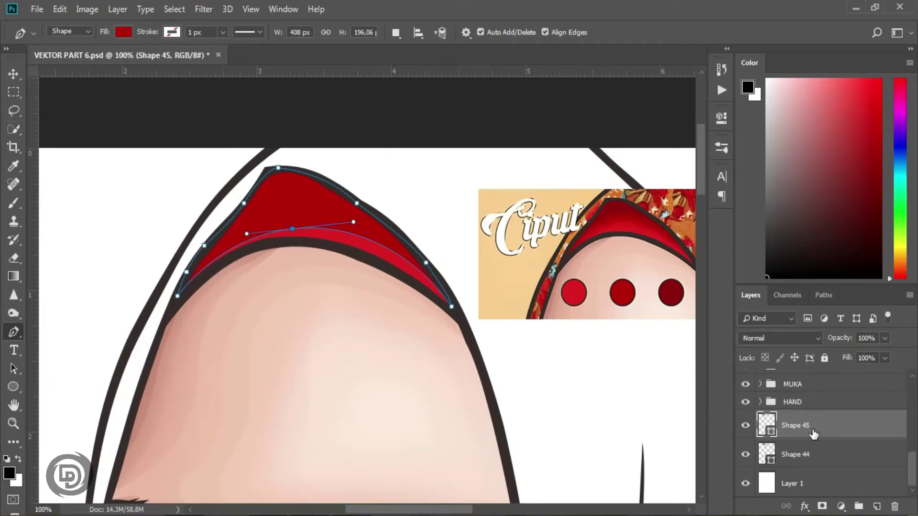
# Add an empty layer above Shape 45 and show the POSTERIZE layer as reference for the deepest shadow.
pyautogui.click(876, 506)
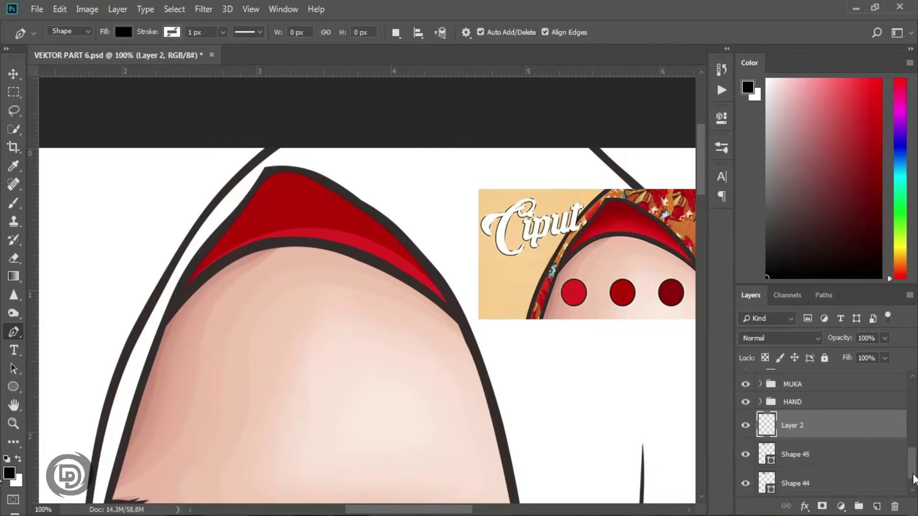
pyautogui.moveTo(913, 476); pyautogui.dragTo(913, 436)
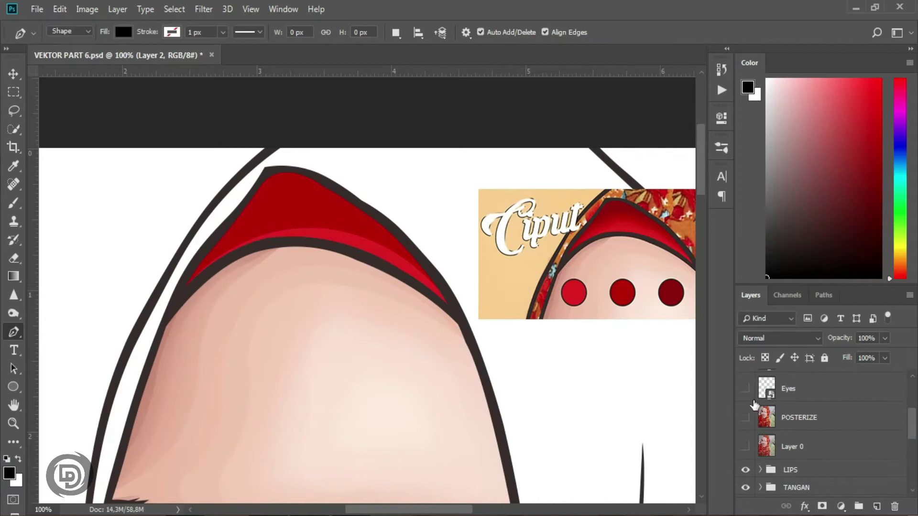
pyautogui.click(745, 418)
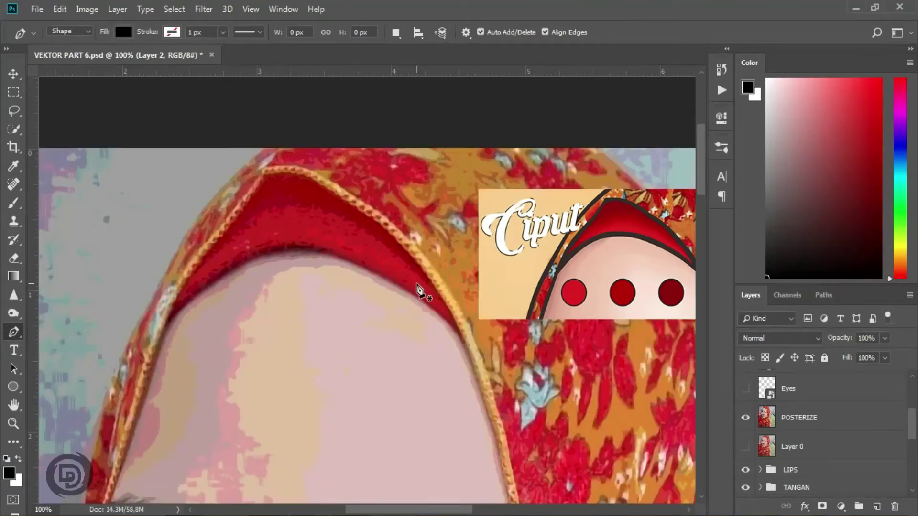
# Draw a closed shadow shape about 422 px wide over the ciput's upper edge, hiding the POSTERIZE layer after tracing the lower curve.
pyautogui.click(460, 323)
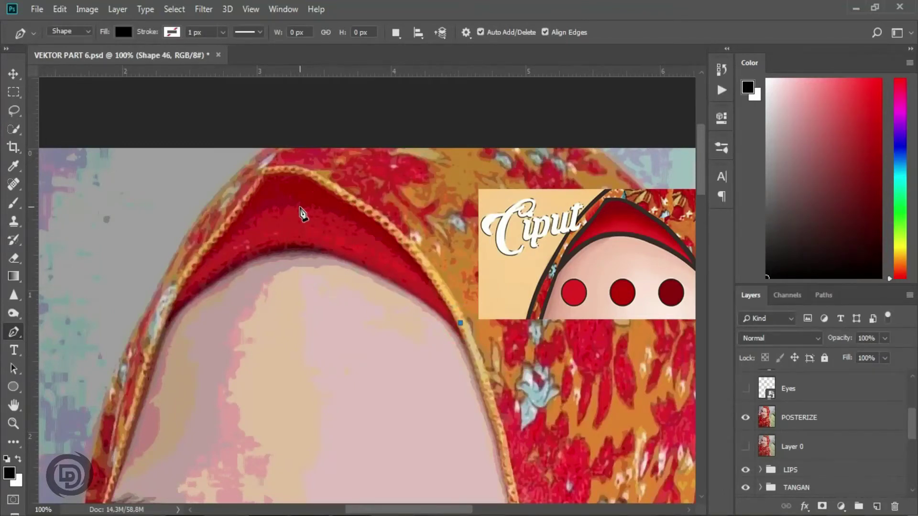
pyautogui.moveTo(300, 207); pyautogui.dragTo(217, 254)
pyautogui.keyDown('alt'); pyautogui.click(299, 206); pyautogui.keyUp('alt')
pyautogui.keyDown('alt'); pyautogui.click(243, 228); pyautogui.keyUp('alt')
pyautogui.moveTo(177, 295); pyautogui.dragTo(162, 313)
pyautogui.keyDown('alt'); pyautogui.click(178, 296); pyautogui.keyUp('alt')
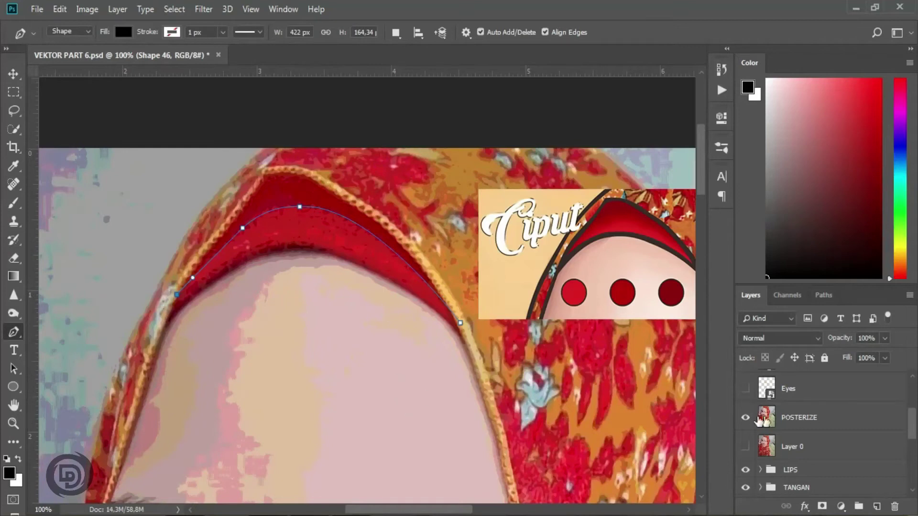
pyautogui.click(745, 418)
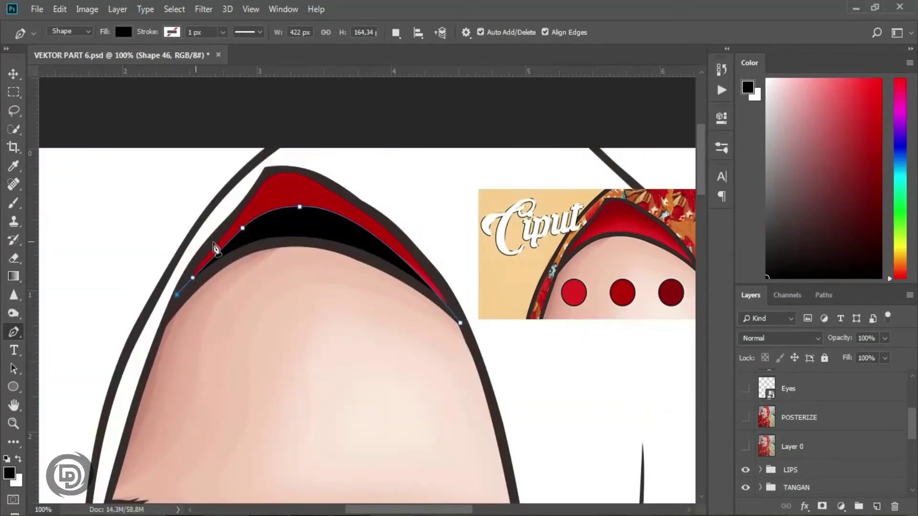
pyautogui.moveTo(214, 238); pyautogui.dragTo(226, 227)
pyautogui.moveTo(251, 196); pyautogui.dragTo(319, 178)
pyautogui.moveTo(406, 243); pyautogui.dragTo(423, 263)
pyautogui.moveTo(460, 323); pyautogui.dragTo(467, 338)
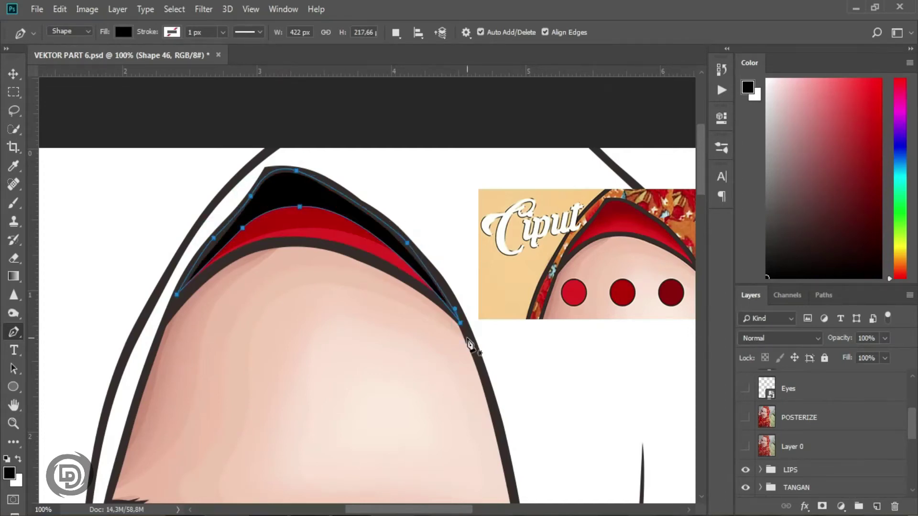
# Fill the new shadow shape with the dark red 8c070a sampled from the third swatch of the Ciput palette.
pyautogui.moveTo(910, 428); pyautogui.dragTo(913, 482)
pyautogui.doubleClick(771, 403)
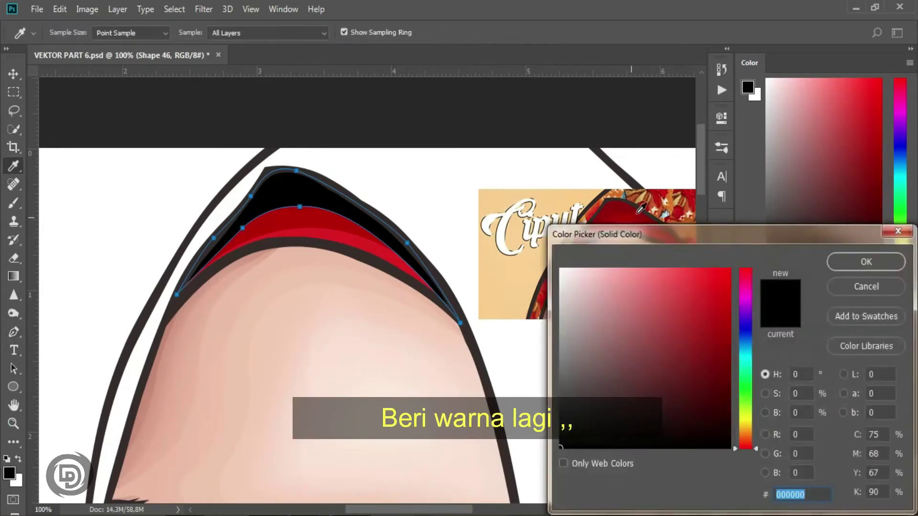
pyautogui.moveTo(653, 212); pyautogui.dragTo(418, 201)
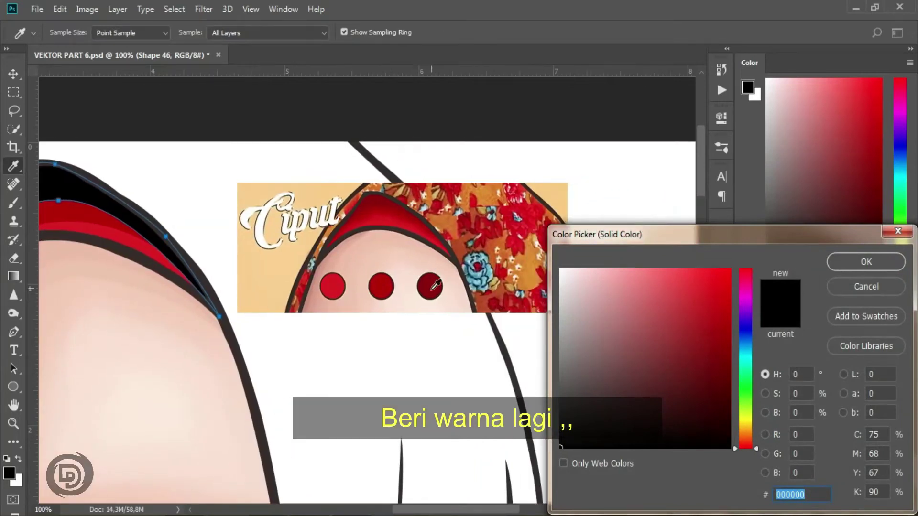
pyautogui.click(434, 286)
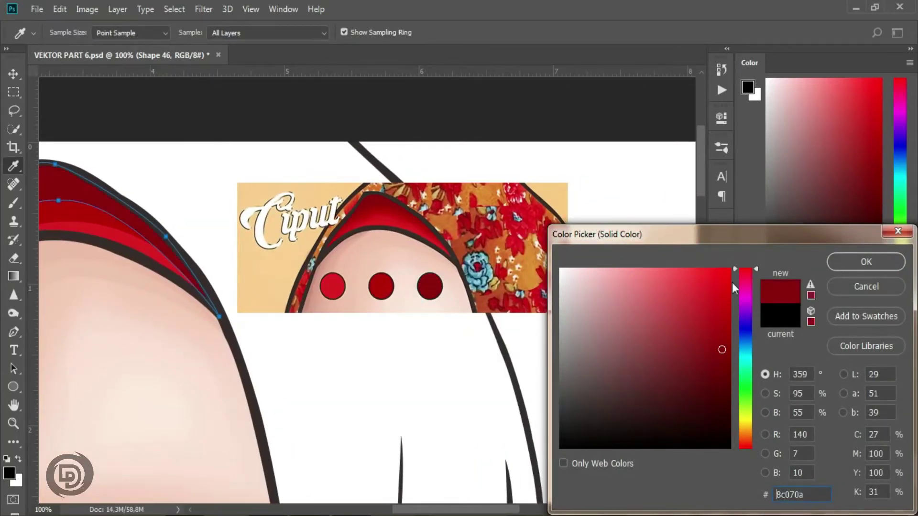
pyautogui.click(864, 262)
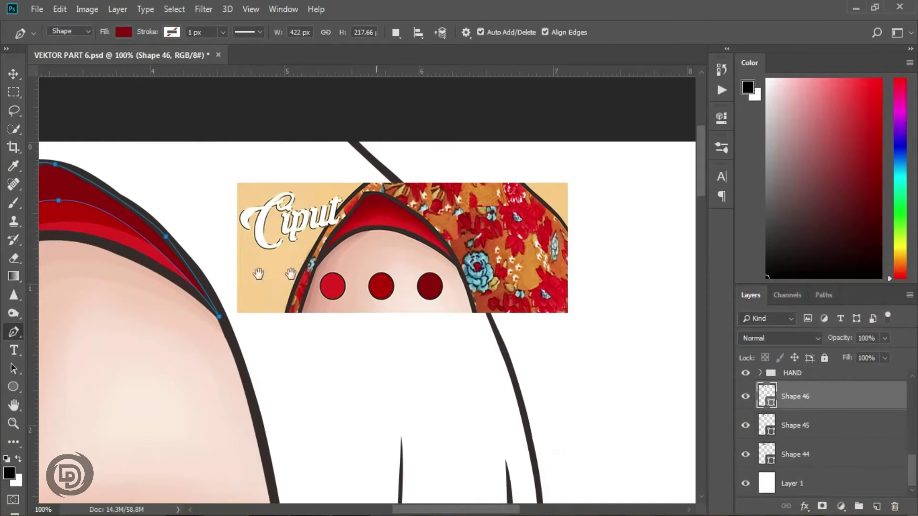
pyautogui.moveTo(251, 273); pyautogui.dragTo(482, 283)
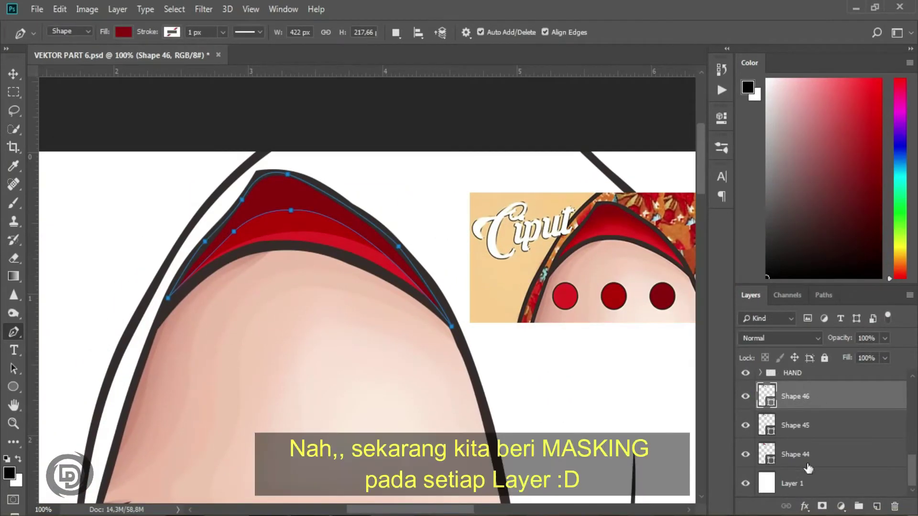
# Add a layer mask to Shape 46 and soften its lower edge with a black 25 px brush at 38% opacity.
pyautogui.click(821, 507)
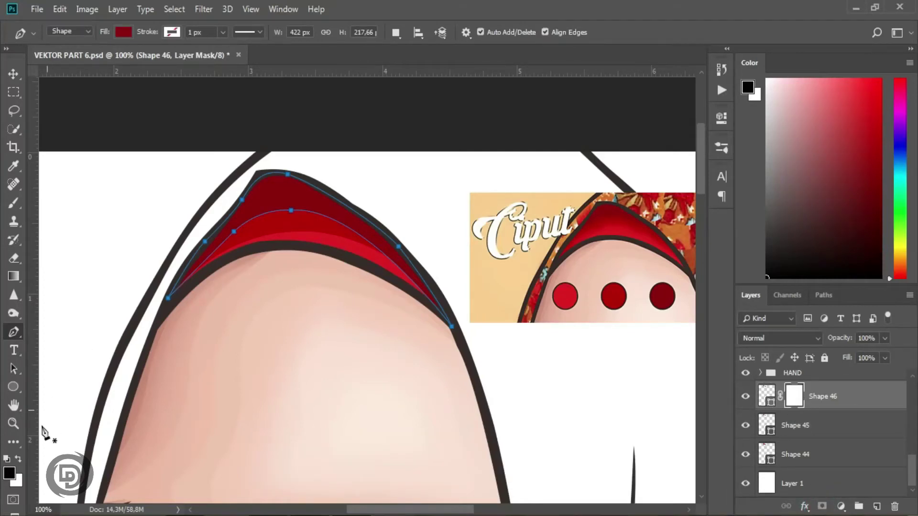
pyautogui.click(16, 206)
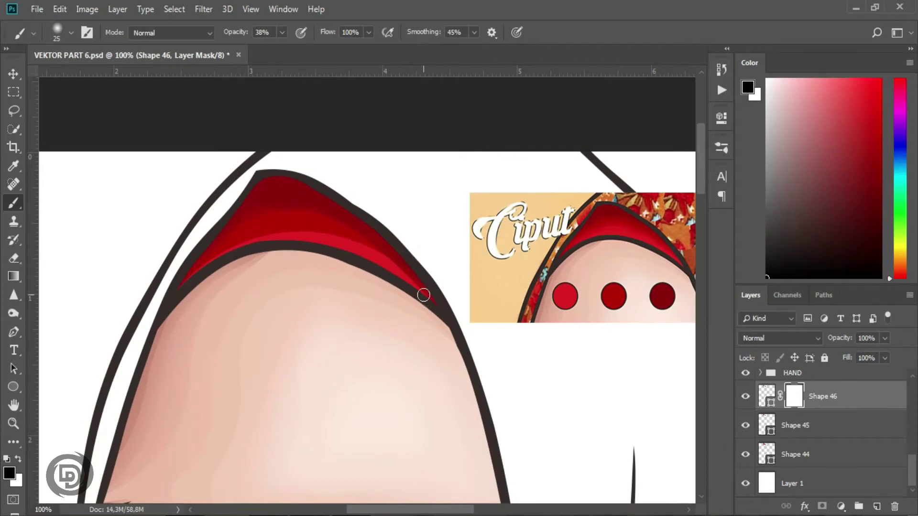
pyautogui.moveTo(416, 279); pyautogui.dragTo(365, 244)
pyautogui.click(220, 243)
pyautogui.moveTo(219, 243)
pyautogui.mouseDown()
pyautogui.moveTo(252, 211)
pyautogui.moveTo(292, 200)
pyautogui.moveTo(270, 195)
pyautogui.mouseUp()
# Blend the upper part of the dark shadow on its mask, adjusting the brush to 40 px and 35% opacity.
pyautogui.click(282, 32)
pyautogui.click(267, 47)
pyautogui.click(277, 210)
pyautogui.press(']')
pyautogui.press(']')
pyautogui.press(']')
pyautogui.click(282, 32)
pyautogui.click(295, 46)
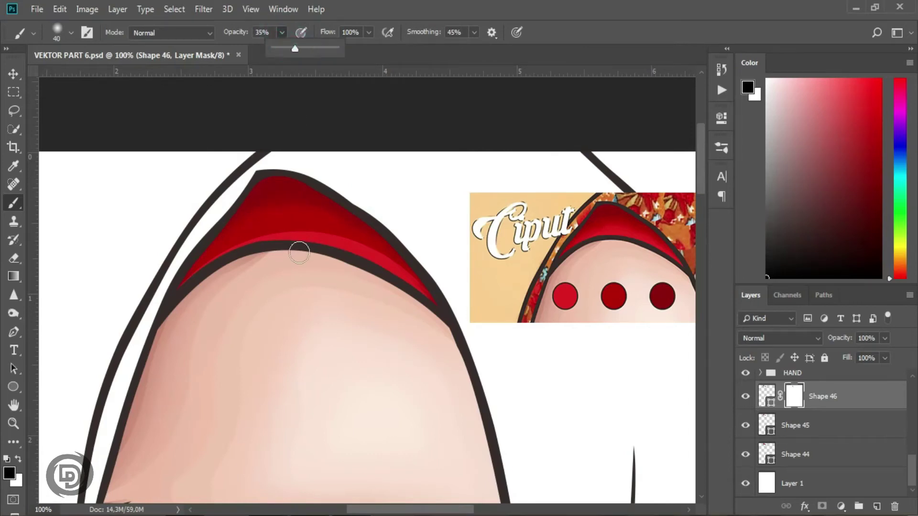
# Add a layer mask to Shape 45 and soften its lower edge on both sides with the brush at 35% opacity.
pyautogui.click(793, 425)
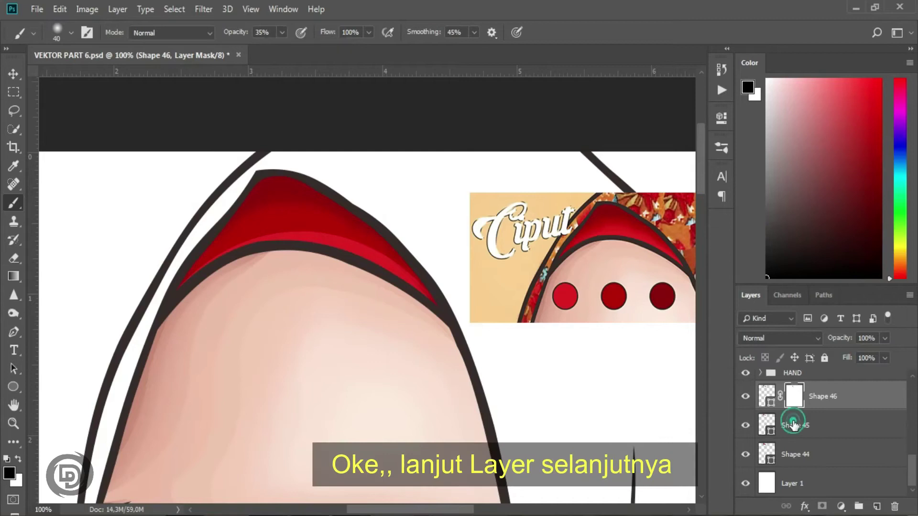
pyautogui.click(821, 506)
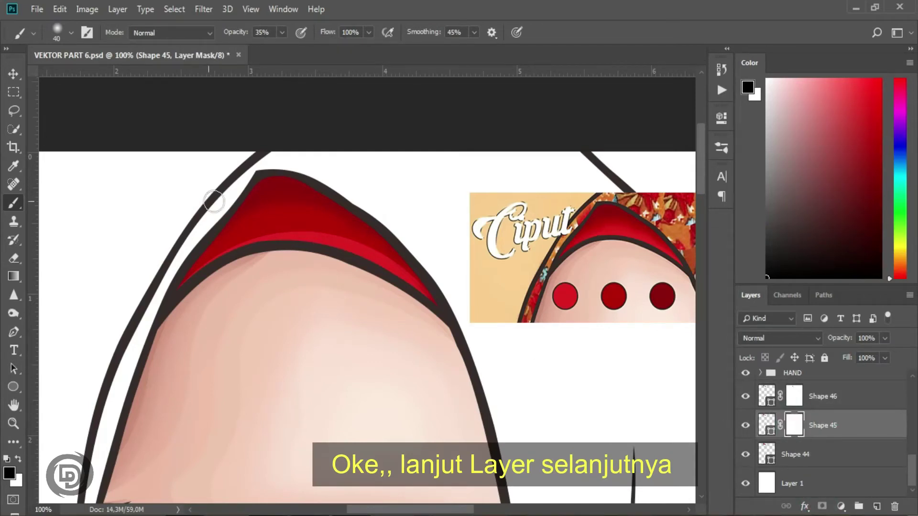
pyautogui.moveTo(256, 240); pyautogui.dragTo(187, 281)
pyautogui.moveTo(310, 233)
pyautogui.mouseDown()
pyautogui.moveTo(396, 264)
pyautogui.moveTo(416, 289)
pyautogui.moveTo(371, 257)
pyautogui.moveTo(413, 289)
pyautogui.mouseUp()
# Raise the brush opacity to 42% and blend Shape 45's lower edge further into the bright red band.
pyautogui.click(282, 32)
pyautogui.moveTo(283, 49); pyautogui.dragTo(287, 49)
pyautogui.moveTo(294, 225); pyautogui.dragTo(267, 245)
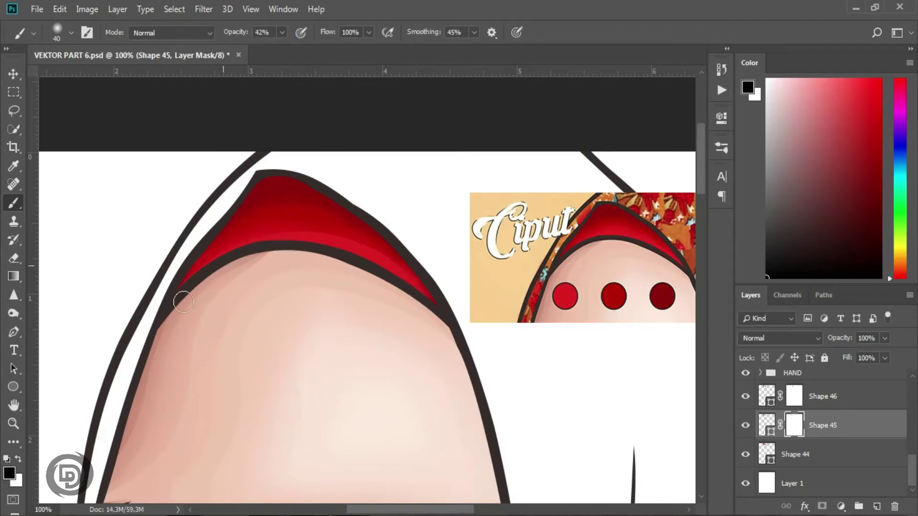
pyautogui.moveTo(186, 279); pyautogui.dragTo(214, 266)
pyautogui.moveTo(273, 238)
pyautogui.mouseDown()
pyautogui.moveTo(336, 238)
pyautogui.moveTo(403, 275)
pyautogui.moveTo(431, 279)
pyautogui.moveTo(315, 235)
pyautogui.moveTo(395, 264)
pyautogui.mouseUp()
pyautogui.moveTo(247, 241)
pyautogui.mouseDown()
pyautogui.moveTo(258, 244)
pyautogui.moveTo(187, 284)
pyautogui.mouseUp()
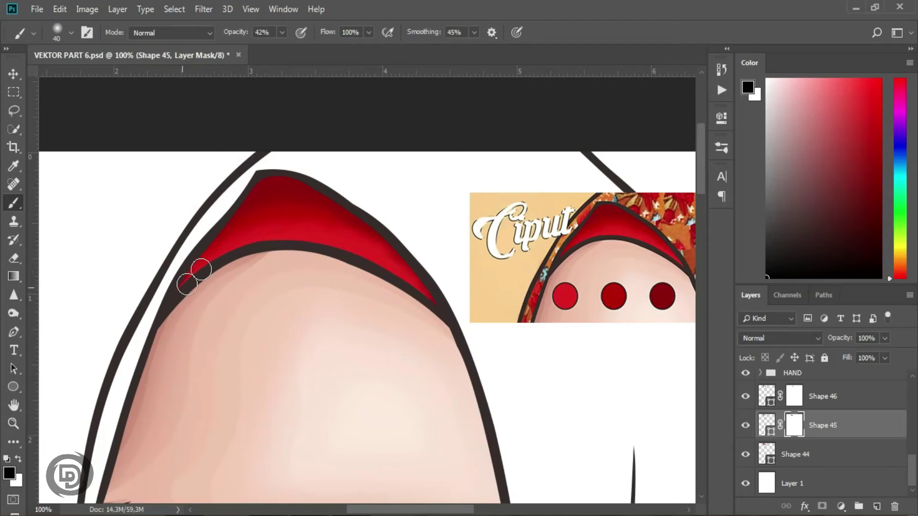
# Soften the lower-right and lower-left ends of the darkest shadow on Shape 46's layer mask.
pyautogui.click(795, 397)
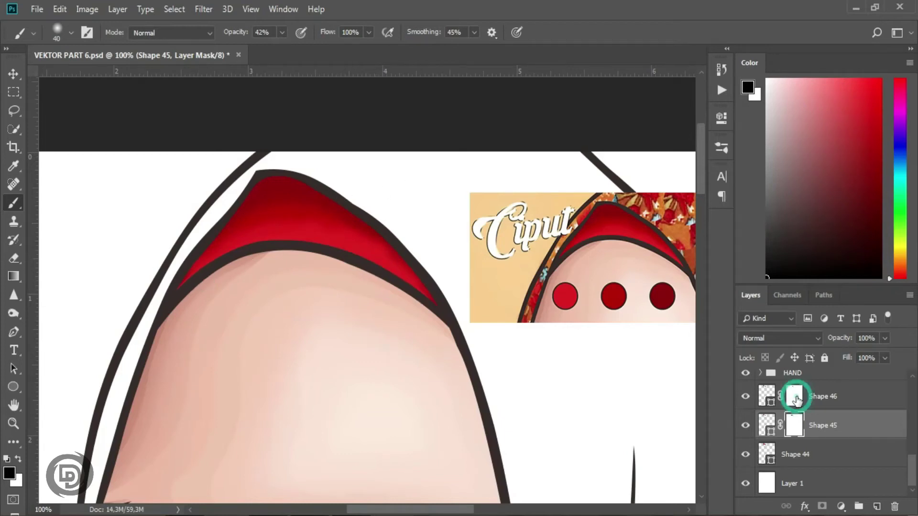
pyautogui.moveTo(385, 261); pyautogui.dragTo(436, 311)
pyautogui.moveTo(206, 271); pyautogui.dragTo(187, 288)
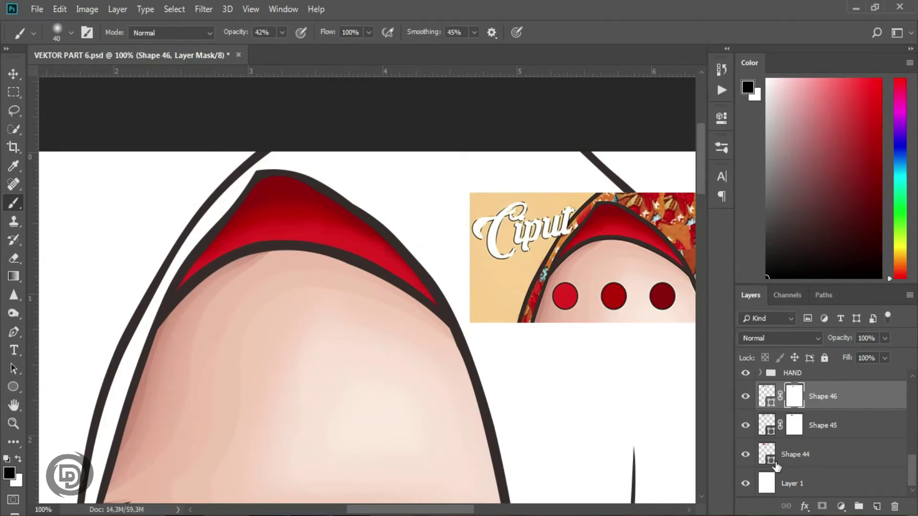
# Group Shape 44, Shape 45 and Shape 46 into a layer group named Ciput.
pyautogui.hotkey('ctrl', '-')
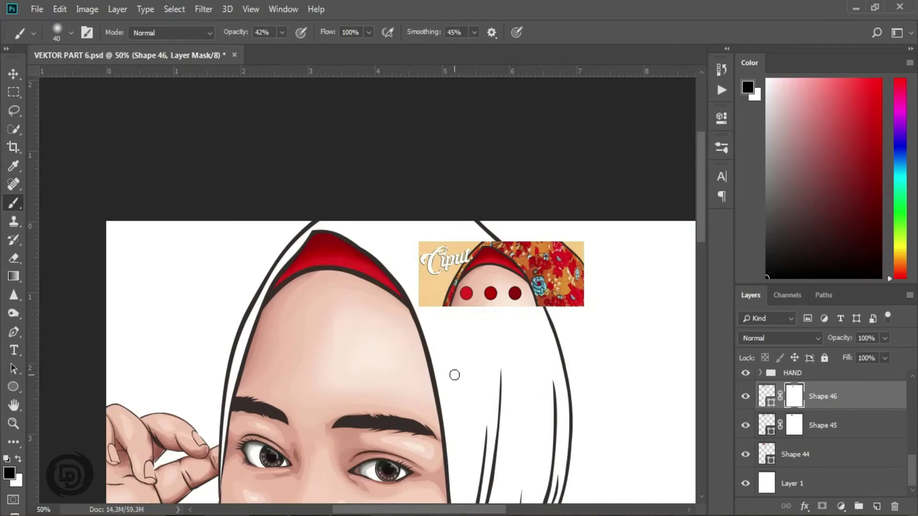
pyautogui.keyDown('shift'); pyautogui.click(807, 456); pyautogui.keyUp('shift')
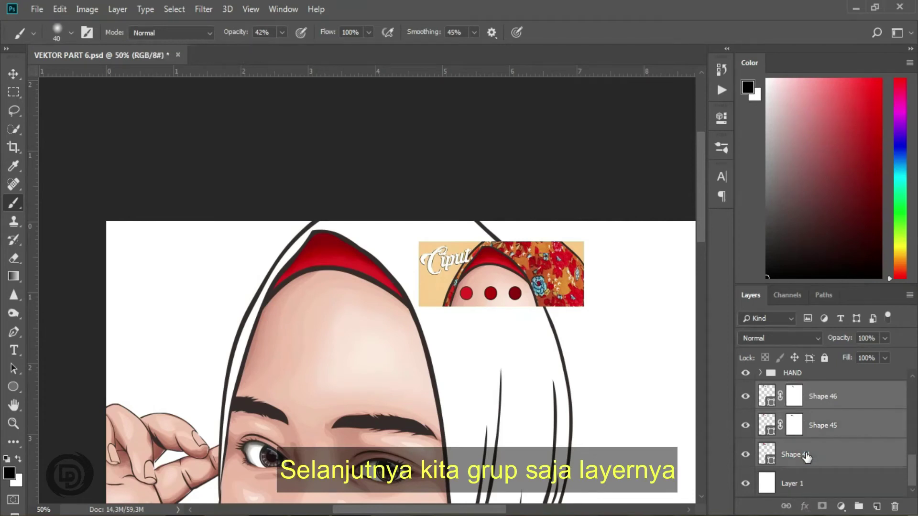
pyautogui.rightClick(806, 456)
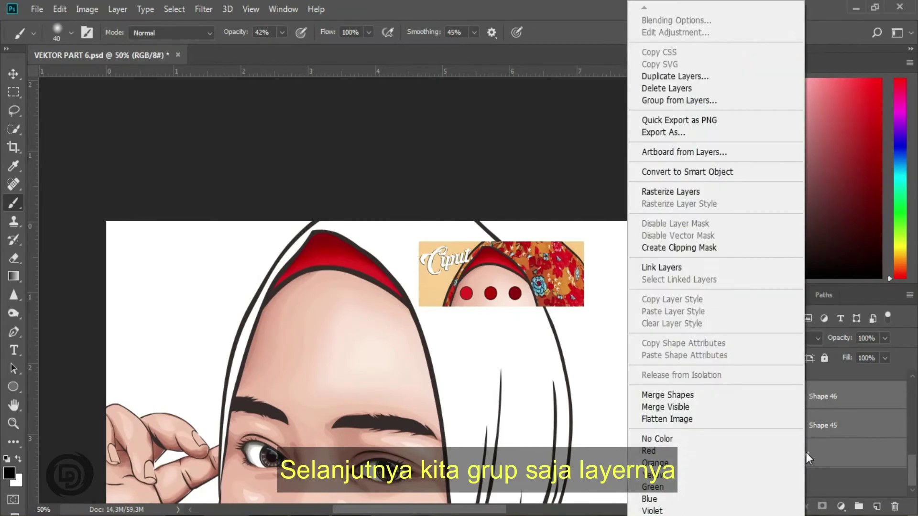
pyautogui.click(679, 102)
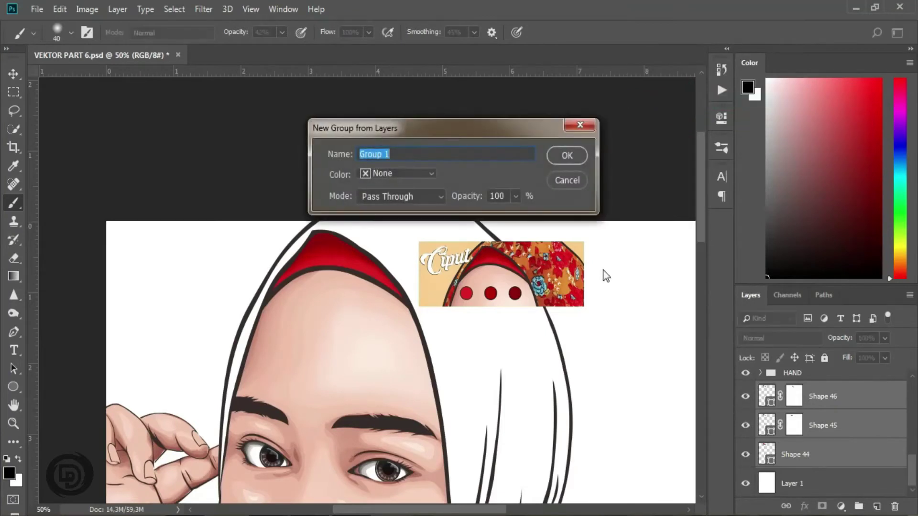
pyautogui.write('Ciput')
pyautogui.press('Return')
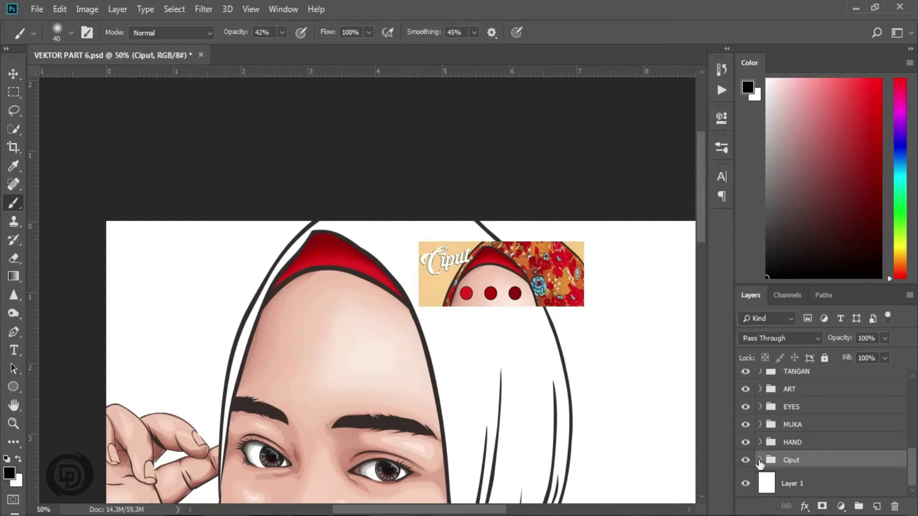
# Compare the portrait with and without the Ciput group, then view the whole illustration.
pyautogui.click(745, 461)
pyautogui.click(744, 461)
pyautogui.click(745, 461)
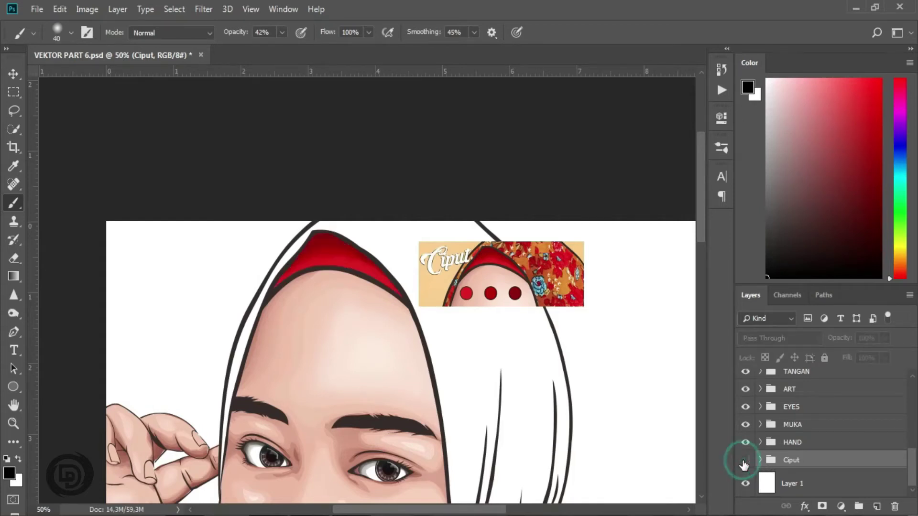
pyautogui.click(745, 461)
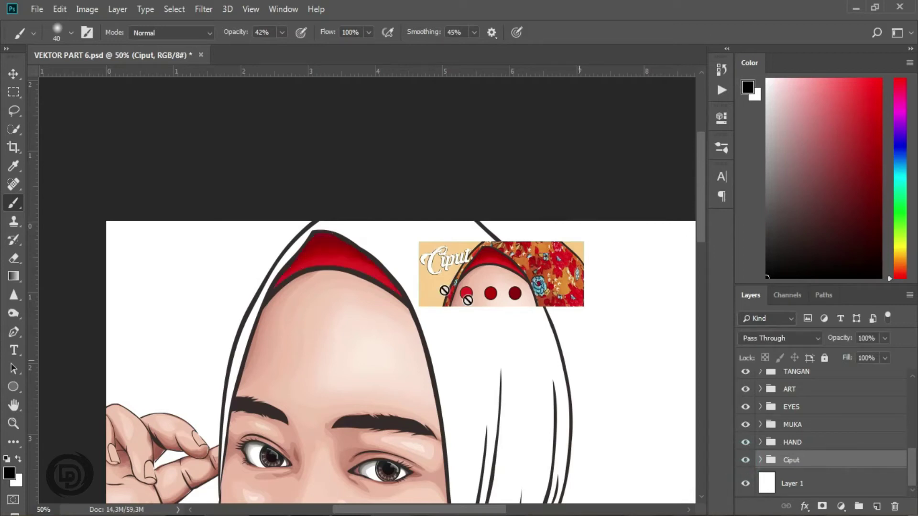
pyautogui.scroll(-3, 376, 277)
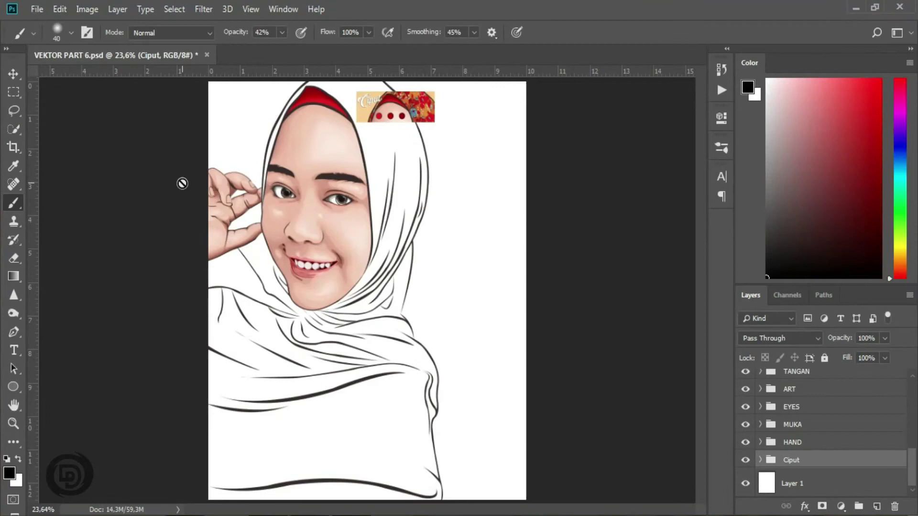
# Open the model photo from the VEKTOR folder and convert its locked Background into the regular layer Layer 0.
pyautogui.press('v')
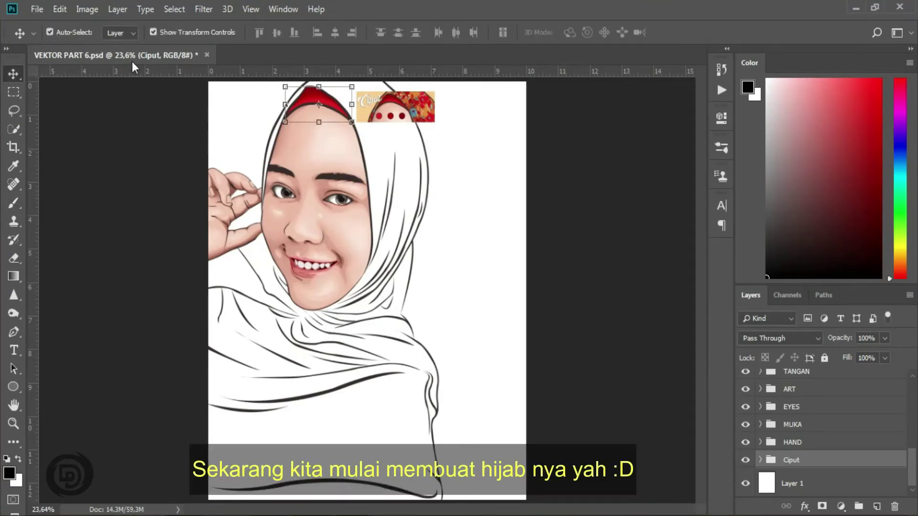
pyautogui.click(38, 10)
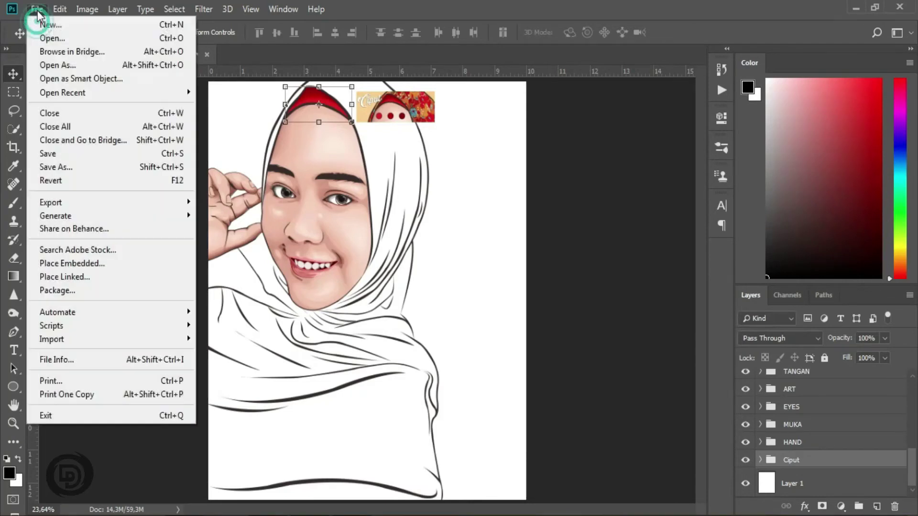
pyautogui.click(50, 38)
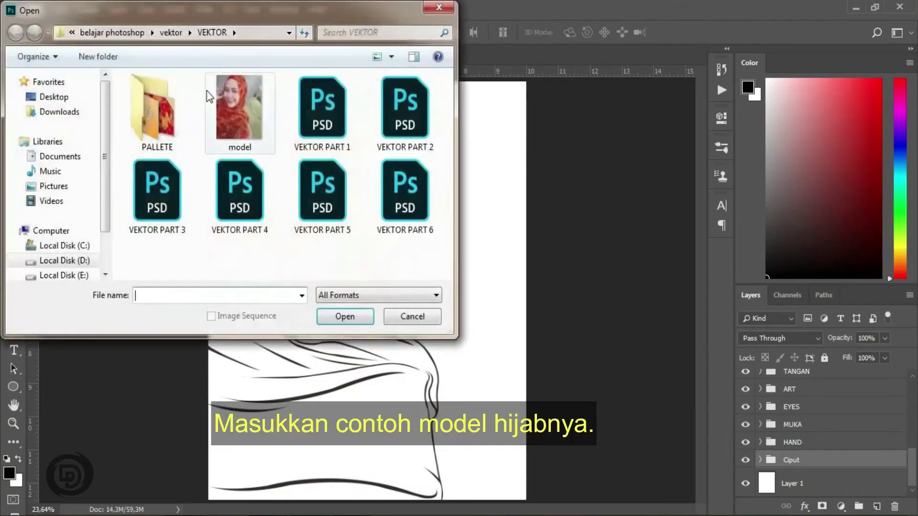
pyautogui.click(236, 96)
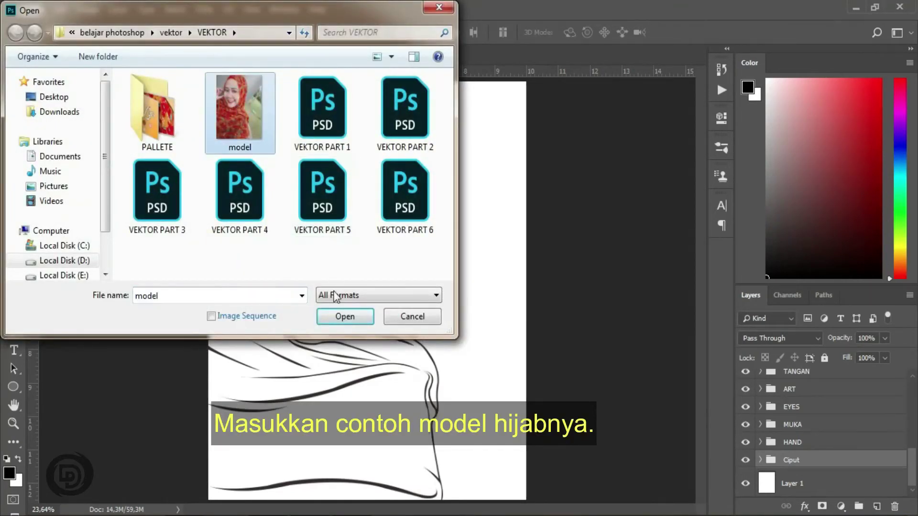
pyautogui.click(340, 317)
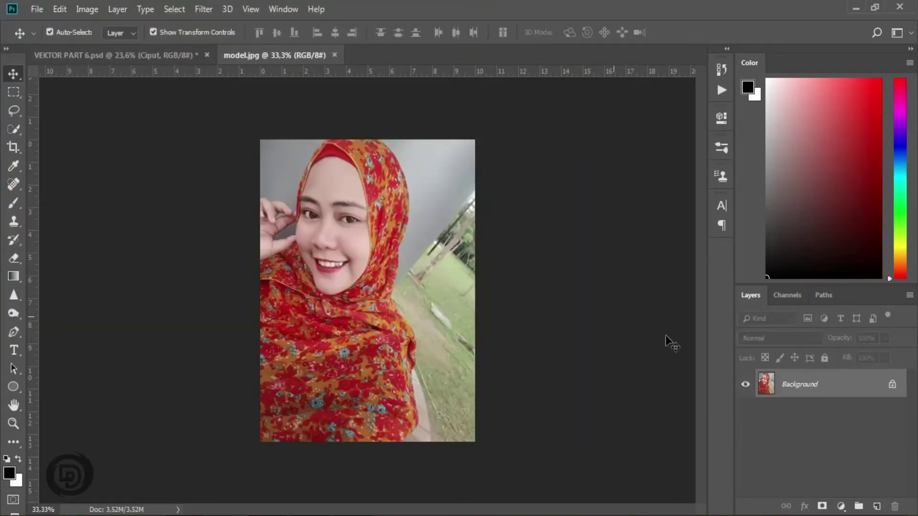
pyautogui.doubleClick(818, 388)
pyautogui.press('Return')
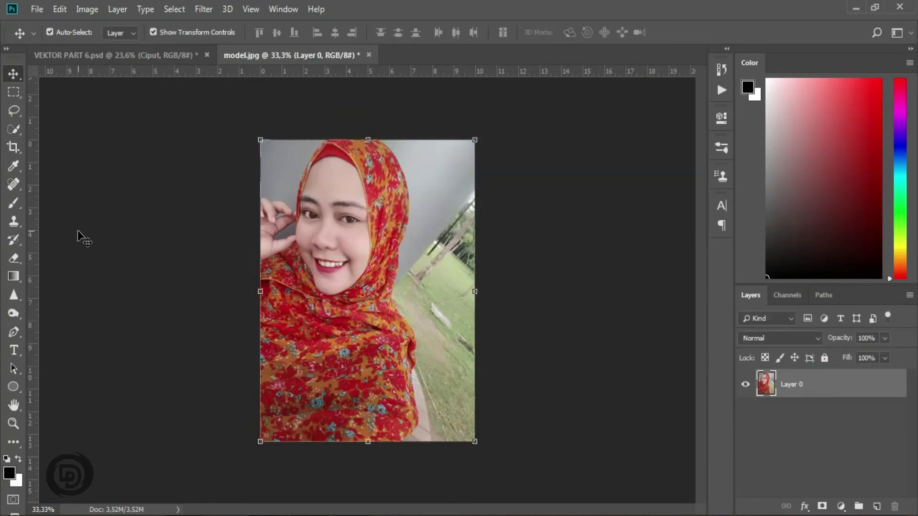
# Crop the model photo to a wide rectangle of floral hijab fabric from the chest area.
pyautogui.click(13, 147)
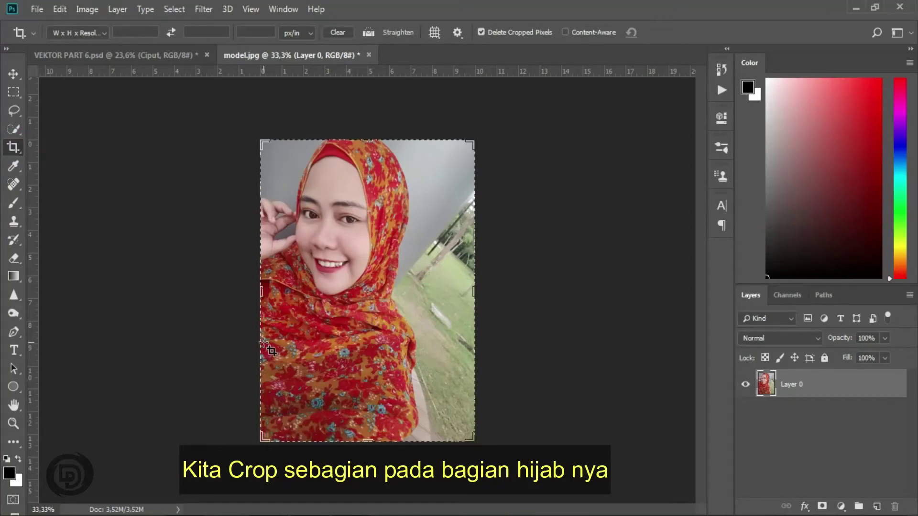
pyautogui.moveTo(271, 351); pyautogui.dragTo(411, 413)
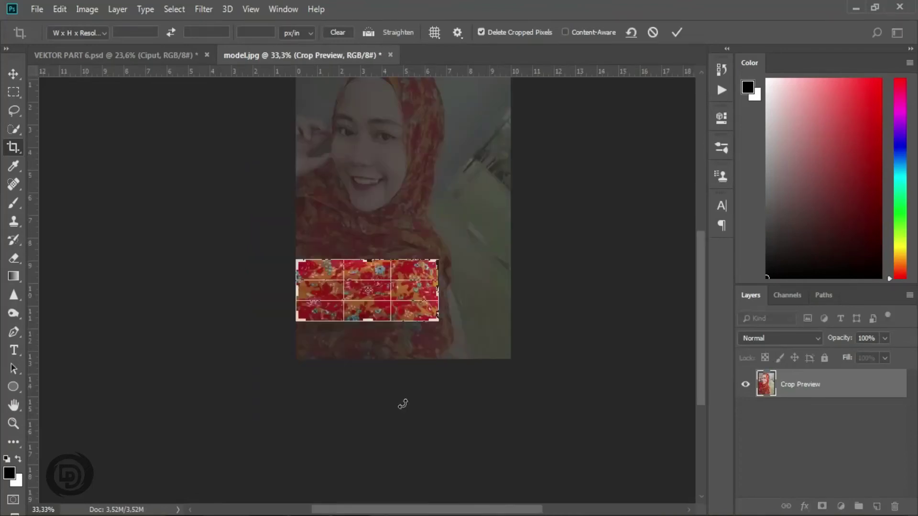
pyautogui.click(670, 34)
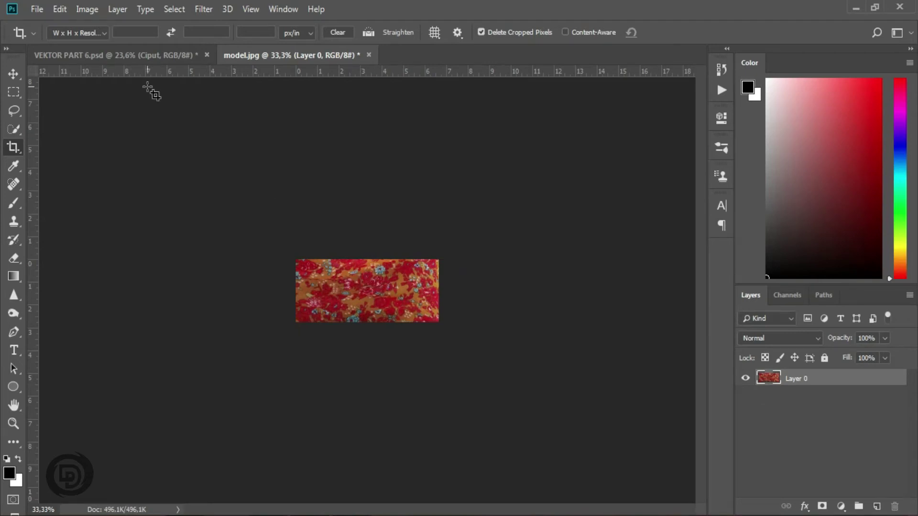
# Resample the cropped fabric image to a resolution of 200 pixels/inch.
pyautogui.click(90, 9)
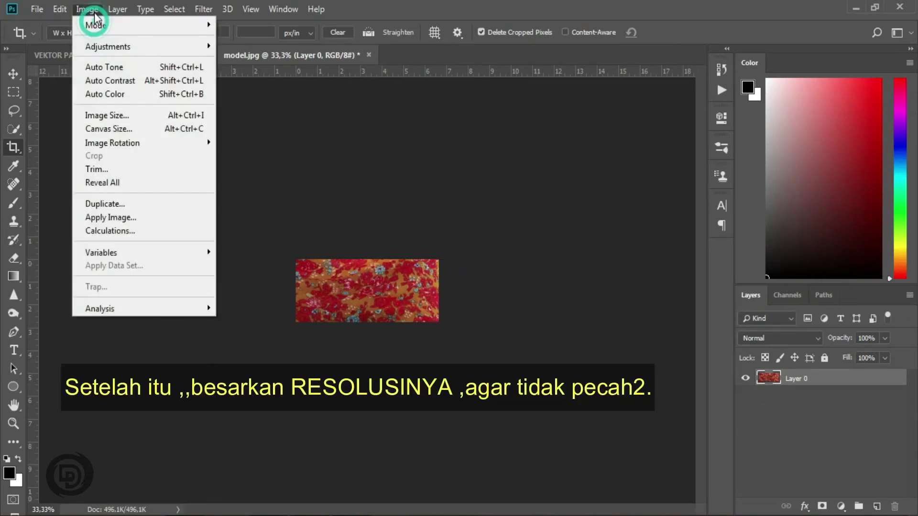
pyautogui.click(118, 115)
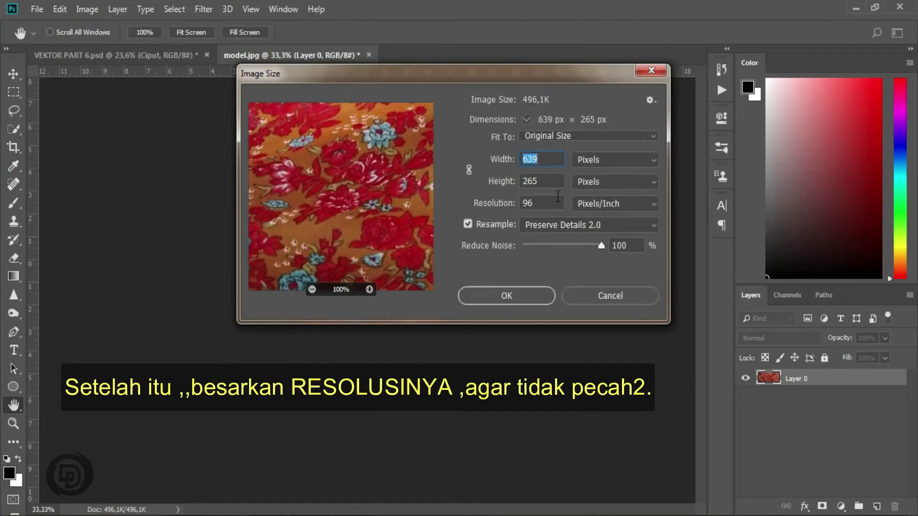
pyautogui.moveTo(555, 205); pyautogui.dragTo(512, 209)
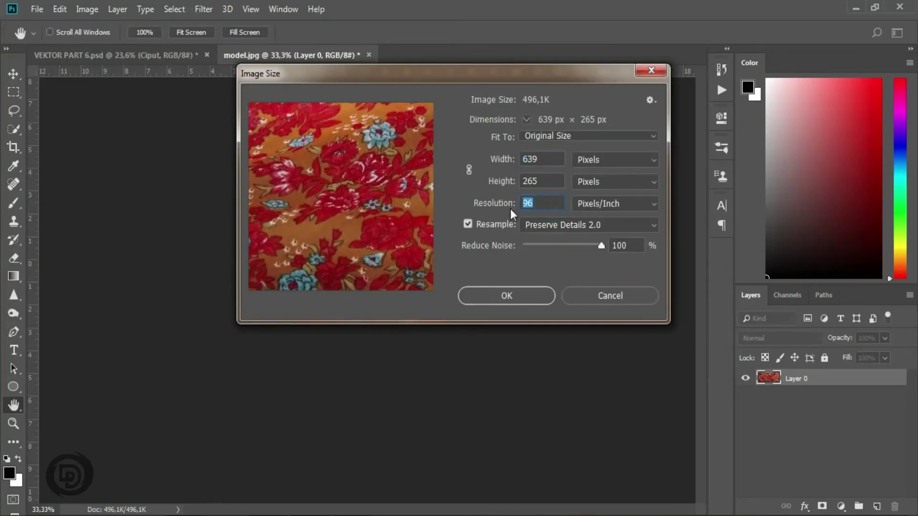
pyautogui.write('200')
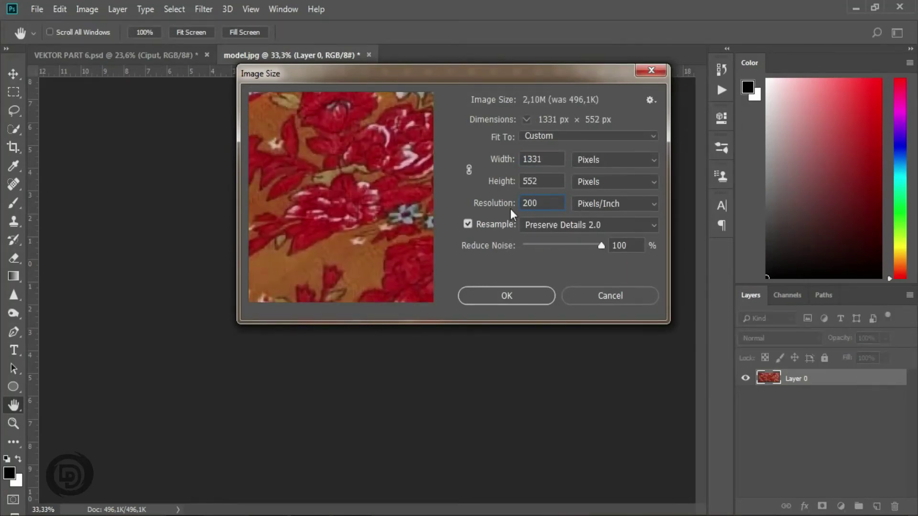
pyautogui.press('Return')
pyautogui.press('c')
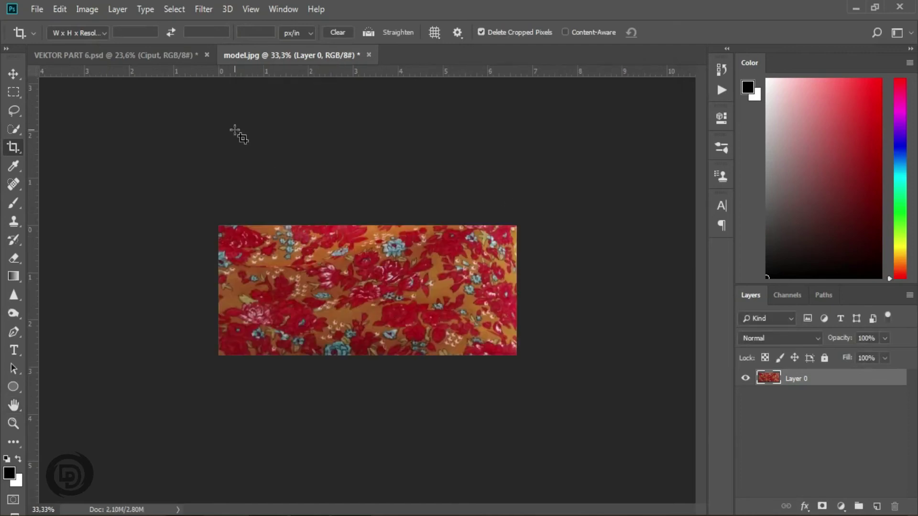
# Adjust the fabric image's brightness to 69 and its contrast to 29.
pyautogui.click(87, 9)
pyautogui.moveTo(111, 47)
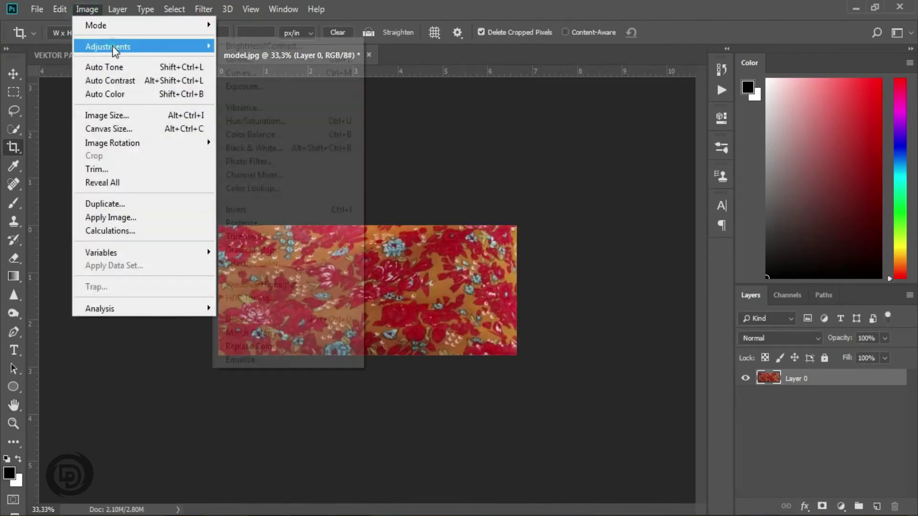
pyautogui.click(280, 46)
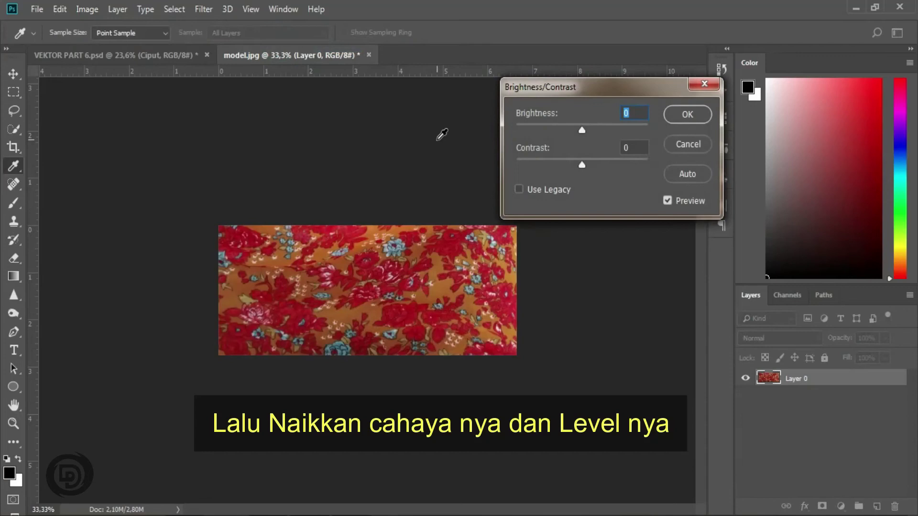
pyautogui.moveTo(583, 128); pyautogui.dragTo(613, 128)
pyautogui.moveTo(582, 165); pyautogui.dragTo(601, 165)
pyautogui.click(687, 115)
pyautogui.press('c')
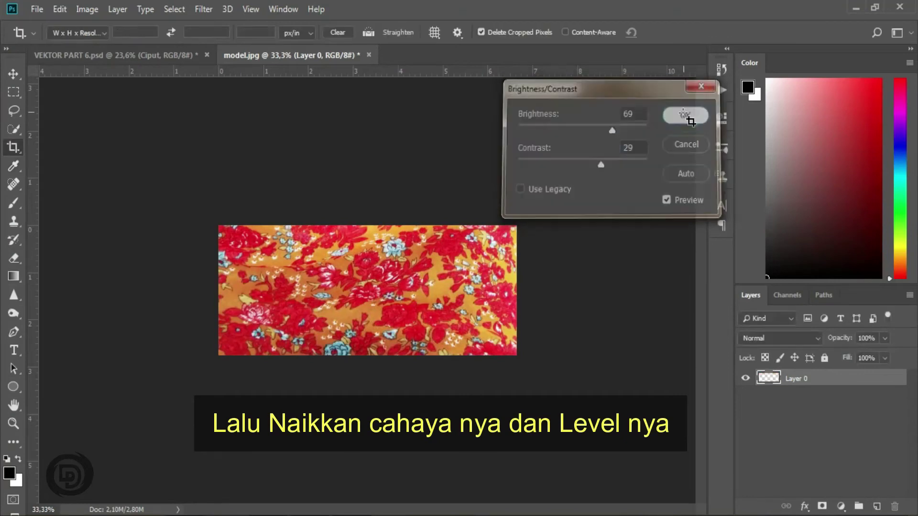
# Brighten the fabric image with Levels by setting the white input level to 236.
pyautogui.click(90, 11)
pyautogui.moveTo(186, 51)
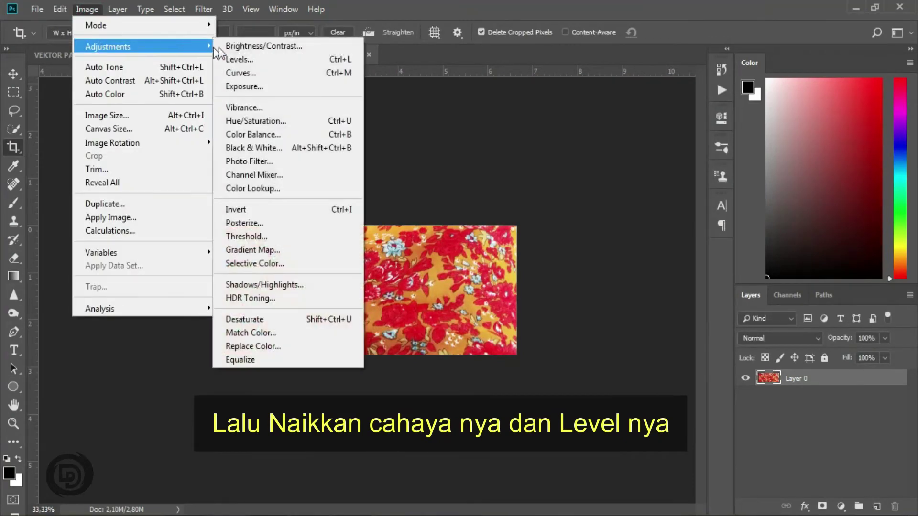
pyautogui.click(236, 56)
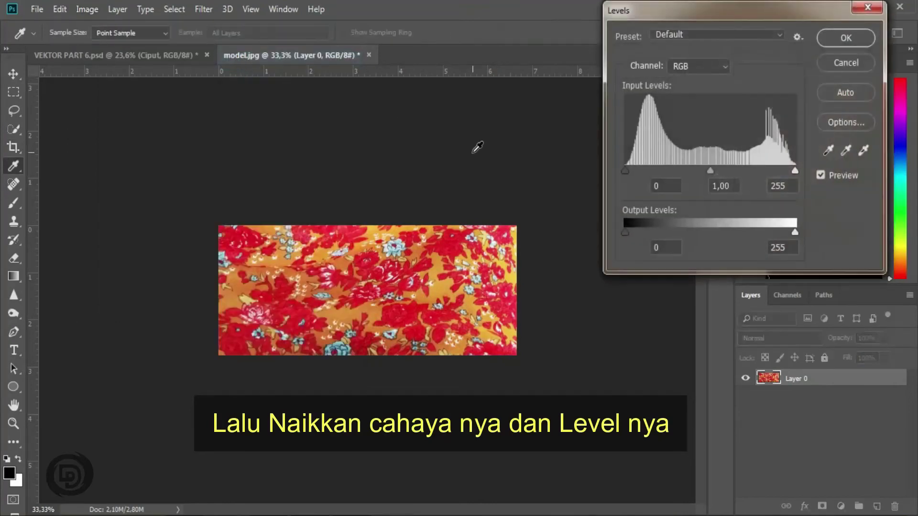
pyautogui.moveTo(795, 170); pyautogui.dragTo(783, 172)
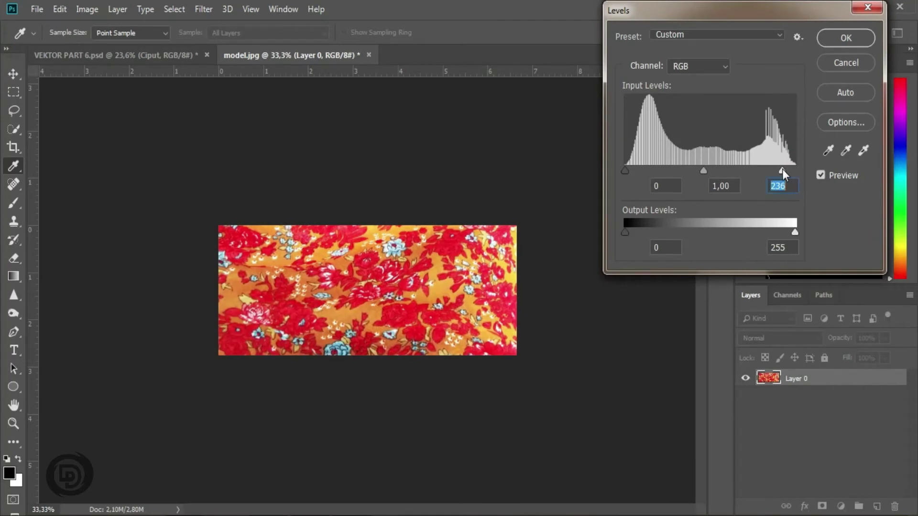
pyautogui.click(860, 39)
pyautogui.press('c')
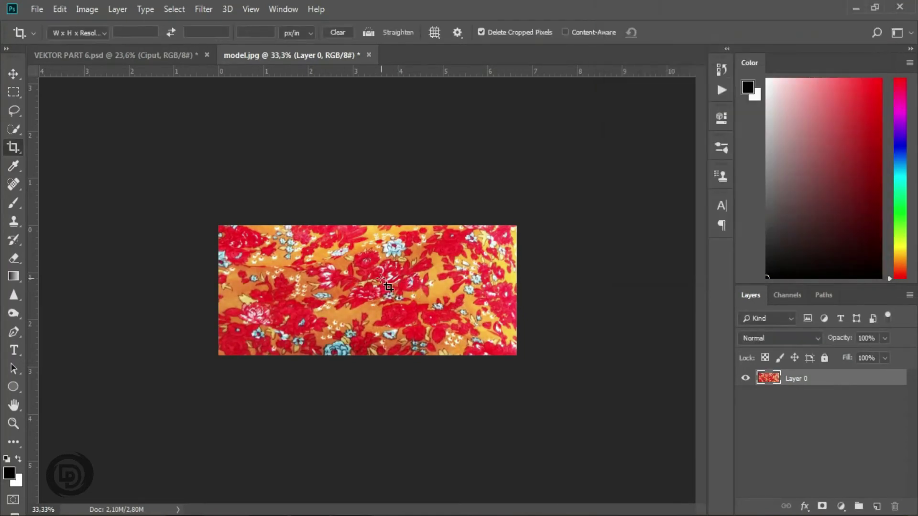
# Bring the fabric swatch into VEKTOR PART 6.psd, directly below the Ciput group, and position it over the hijab's chest area.
pyautogui.press('v')
pyautogui.moveTo(380, 277); pyautogui.dragTo(279, 323)
pyautogui.moveTo(283, 369); pyautogui.dragTo(281, 375)
pyautogui.moveTo(322, 419); pyautogui.dragTo(353, 418)
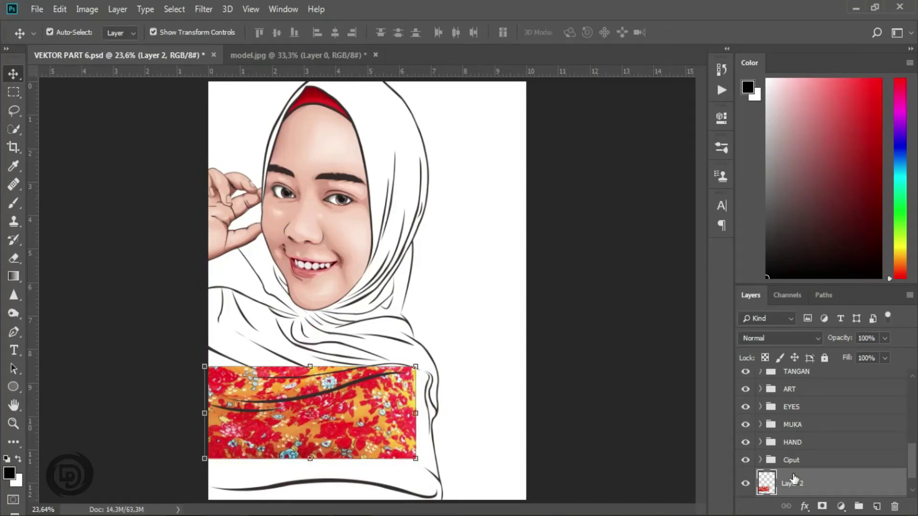
pyautogui.moveTo(913, 465); pyautogui.dragTo(913, 473)
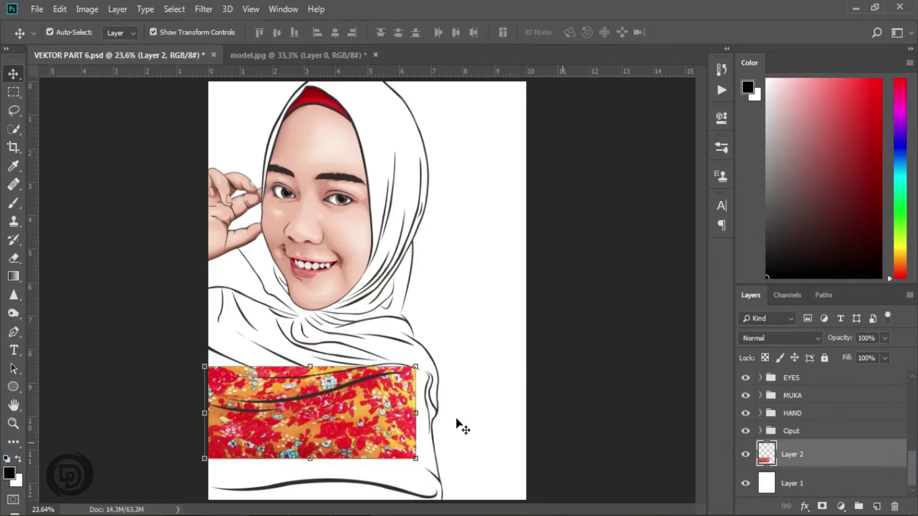
# Set the Healing Brush to Replace mode and sample the floral fabric on Layer 2 as its source.
pyautogui.click(13, 185)
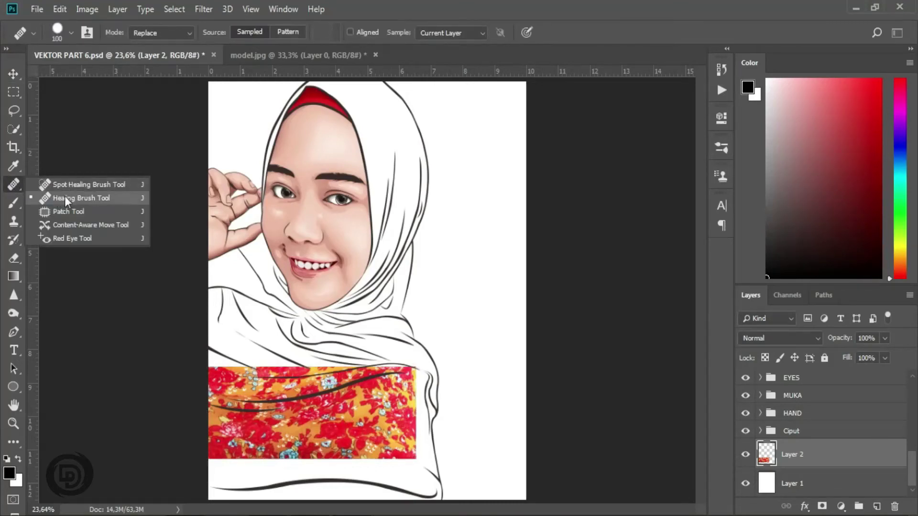
pyautogui.click(77, 196)
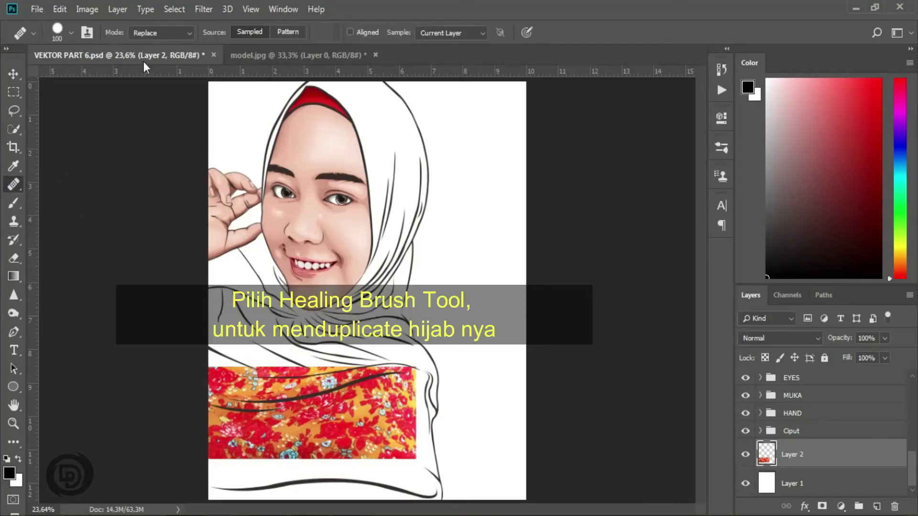
pyautogui.click(150, 34)
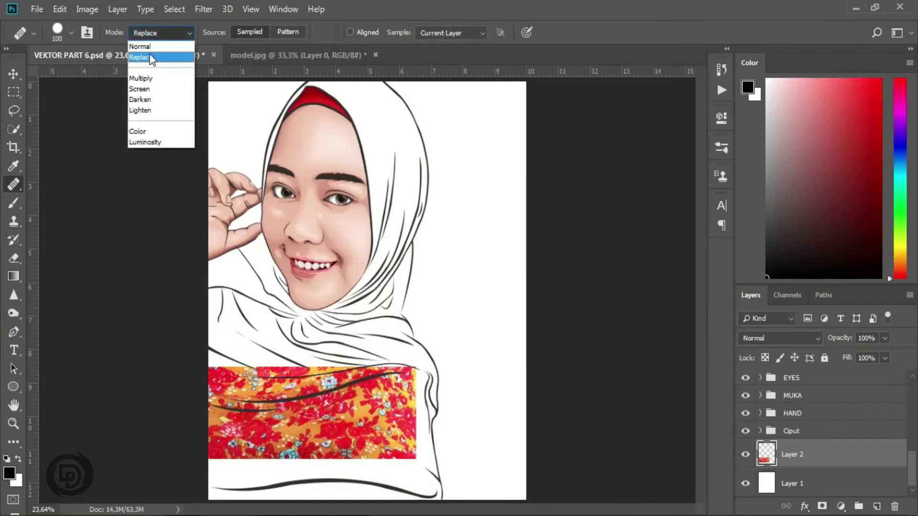
pyautogui.click(149, 57)
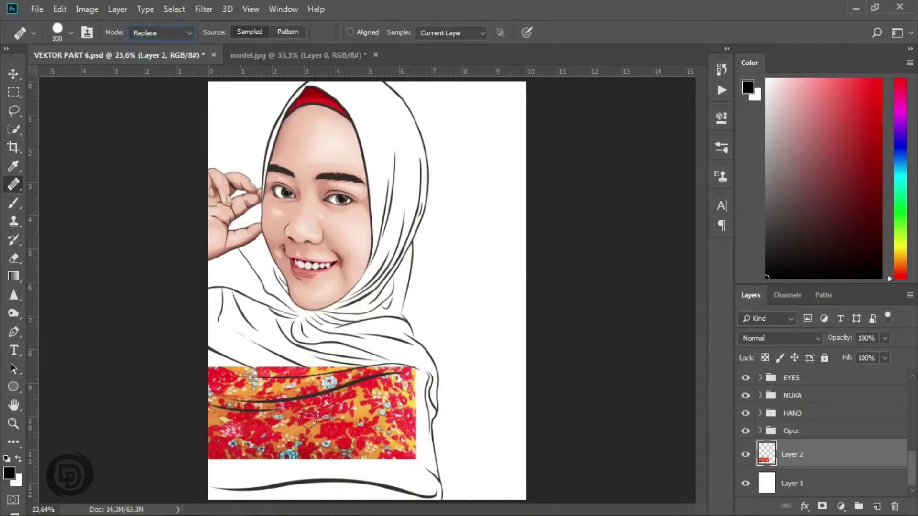
pyautogui.keyDown('alt'); pyautogui.click(345, 414); pyautogui.keyUp('alt')
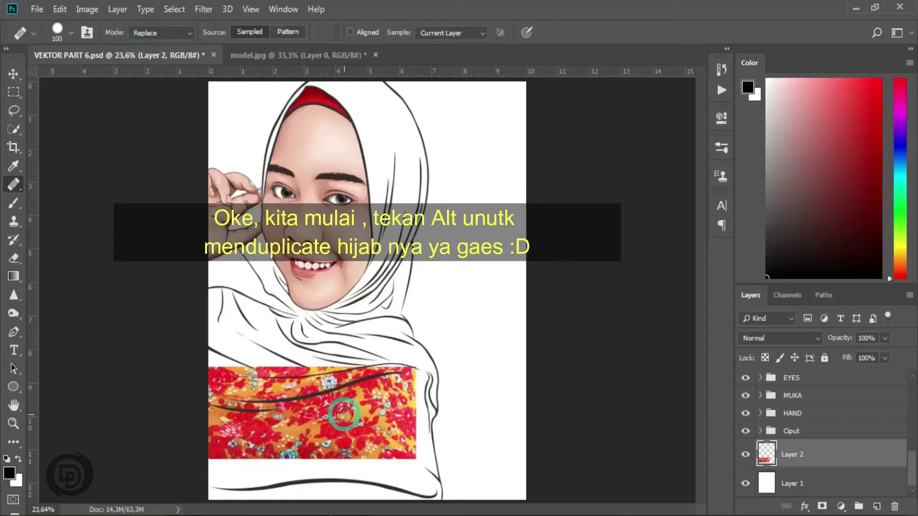
# Enlarge the Healing Brush to 400 and paint the floral pattern over the entire hijab, from the head down to the canvas bottom.
pyautogui.press(']')
pyautogui.press(']')
pyautogui.press(']')
pyautogui.press(']')
pyautogui.press(']')
pyautogui.press(']')
pyautogui.press(']')
pyautogui.click(324, 361)
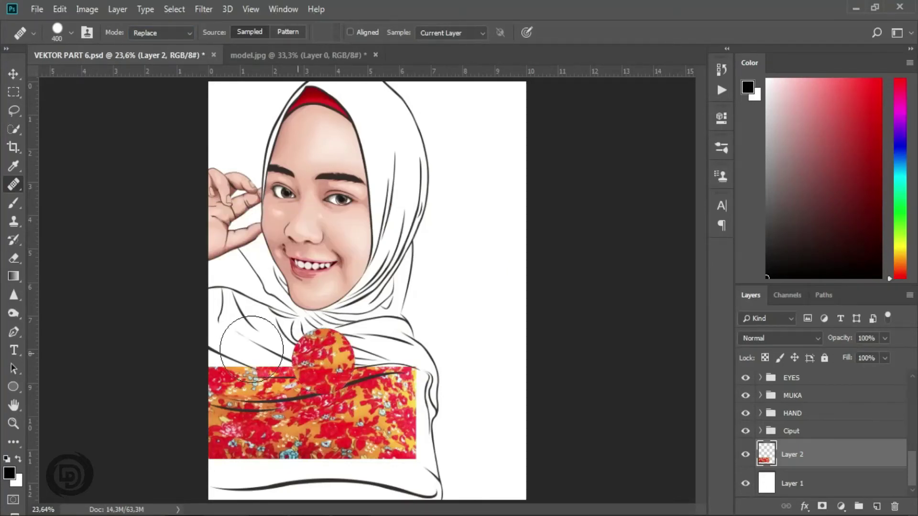
pyautogui.hotkey('ctrl', 'z')
pyautogui.moveTo(251, 350)
pyautogui.mouseDown()
pyautogui.moveTo(229, 363)
pyautogui.moveTo(224, 302)
pyautogui.moveTo(225, 289)
pyautogui.moveTo(255, 265)
pyautogui.moveTo(285, 344)
pyautogui.moveTo(289, 393)
pyautogui.moveTo(256, 397)
pyautogui.moveTo(227, 468)
pyautogui.moveTo(252, 492)
pyautogui.moveTo(221, 489)
pyautogui.moveTo(273, 475)
pyautogui.moveTo(368, 476)
pyautogui.moveTo(337, 468)
pyautogui.moveTo(396, 475)
pyautogui.moveTo(412, 492)
pyautogui.moveTo(374, 490)
pyautogui.moveTo(410, 423)
pyautogui.moveTo(405, 454)
pyautogui.moveTo(406, 380)
pyautogui.moveTo(339, 331)
pyautogui.moveTo(323, 351)
pyautogui.moveTo(376, 280)
pyautogui.moveTo(390, 242)
pyautogui.moveTo(389, 172)
pyautogui.moveTo(368, 115)
pyautogui.moveTo(332, 107)
pyautogui.moveTo(298, 160)
pyautogui.moveTo(320, 112)
pyautogui.moveTo(291, 192)
pyautogui.mouseUp()
pyautogui.moveTo(365, 105)
pyautogui.mouseDown()
pyautogui.moveTo(401, 201)
pyautogui.moveTo(377, 378)
pyautogui.mouseUp()
pyautogui.moveTo(388, 471)
pyautogui.mouseDown()
pyautogui.moveTo(303, 434)
pyautogui.moveTo(220, 447)
pyautogui.mouseUp()
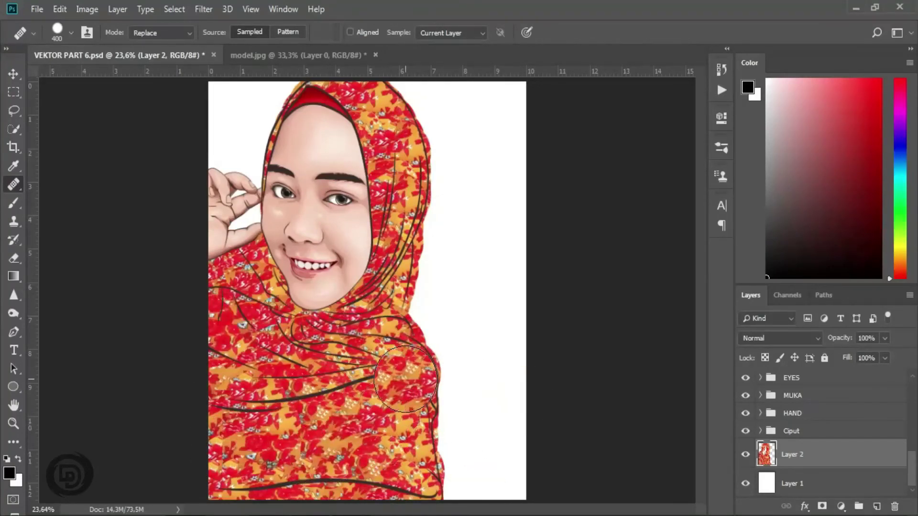
# Erase the fabric spilling past the hijab outline beside the cheek on Layer 2, using the Eraser at size 90.
pyautogui.press('v')
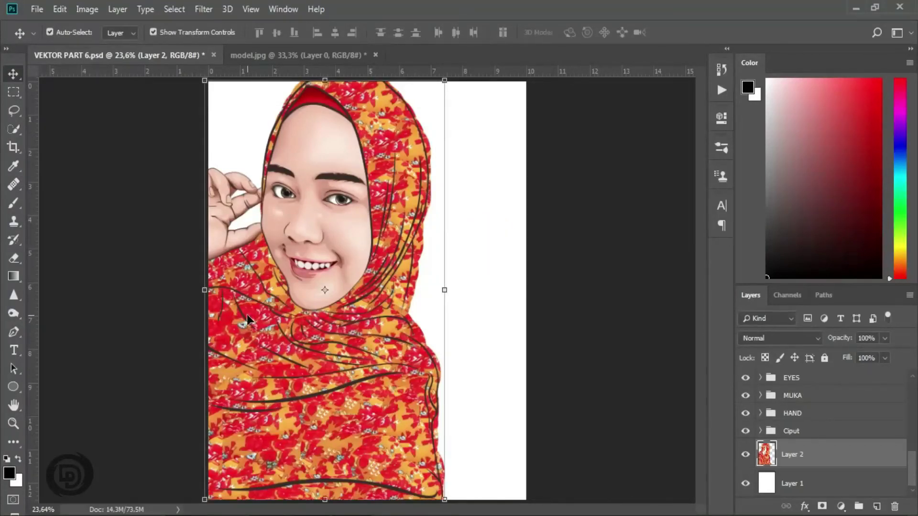
pyautogui.hotkey('ctrl', '+')
pyautogui.hotkey('ctrl', '+')
pyautogui.hotkey('ctrl', '+')
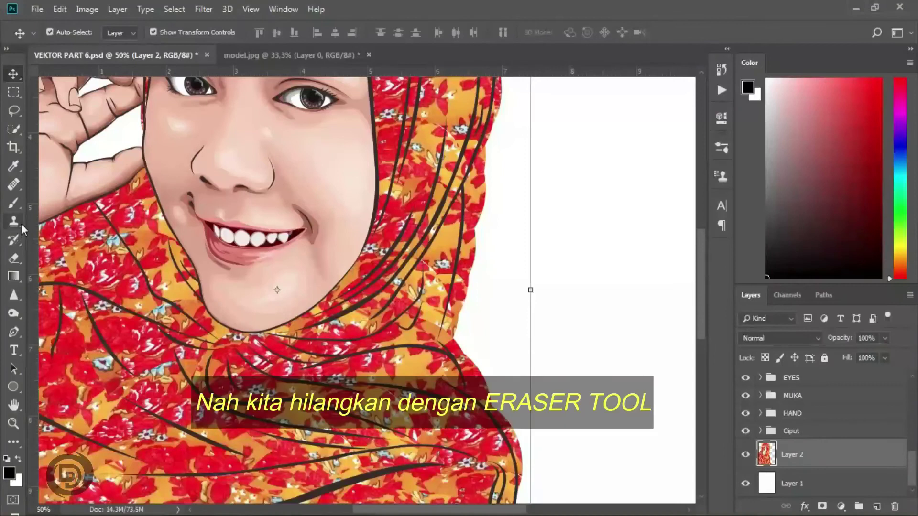
pyautogui.click(15, 259)
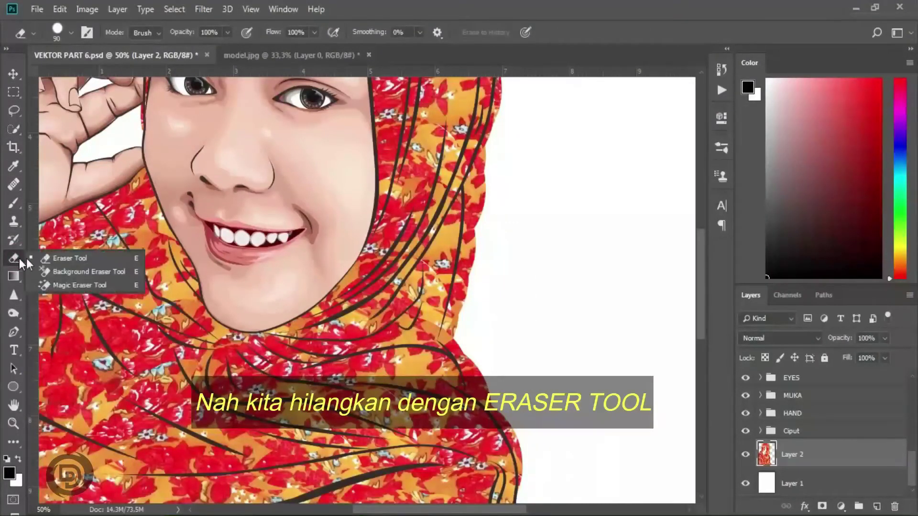
pyautogui.click(75, 258)
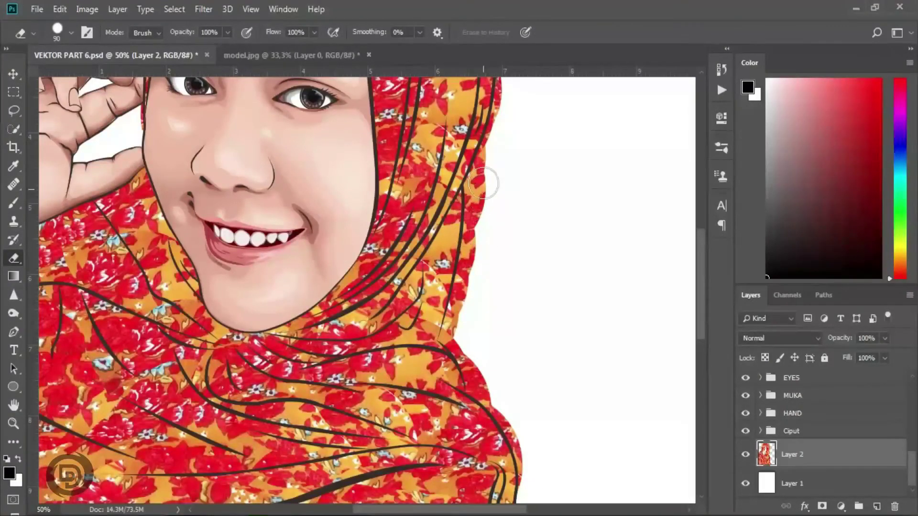
pyautogui.moveTo(484, 181)
pyautogui.mouseDown()
pyautogui.moveTo(487, 164)
pyautogui.moveTo(469, 294)
pyautogui.moveTo(475, 248)
pyautogui.mouseUp()
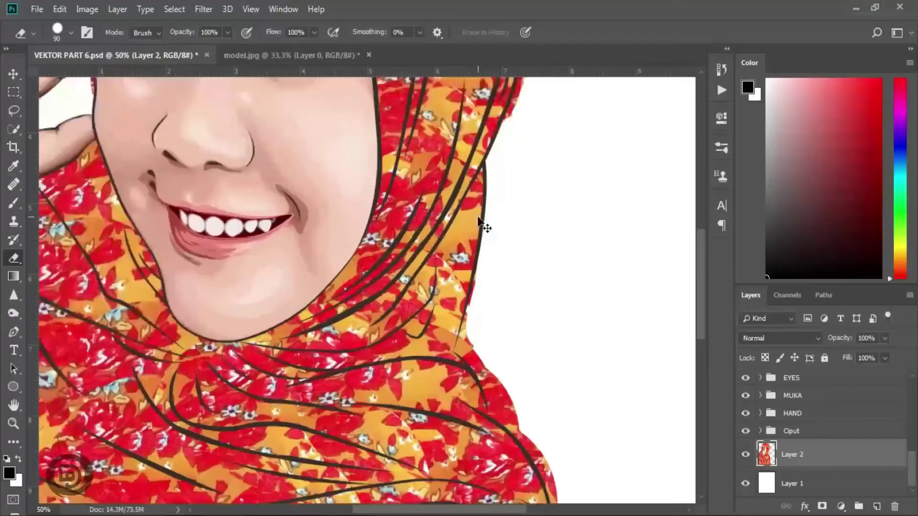
# Erase the excess floral fabric outside the hijab's outer line along the shoulder and down the lower body edge.
pyautogui.hotkey('ctrl', '+')
pyautogui.moveTo(512, 234)
pyautogui.mouseDown()
pyautogui.moveTo(489, 325)
pyautogui.moveTo(504, 368)
pyautogui.moveTo(490, 358)
pyautogui.moveTo(518, 414)
pyautogui.moveTo(543, 453)
pyautogui.mouseUp()
pyautogui.press('space')
pyautogui.moveTo(544, 435)
pyautogui.mouseDown()
pyautogui.moveTo(525, 307)
pyautogui.moveTo(482, 237)
pyautogui.mouseUp()
pyautogui.moveTo(503, 274)
pyautogui.mouseDown()
pyautogui.moveTo(520, 355)
pyautogui.moveTo(514, 303)
pyautogui.moveTo(523, 335)
pyautogui.moveTo(519, 316)
pyautogui.moveTo(523, 403)
pyautogui.moveTo(515, 249)
pyautogui.moveTo(503, 315)
pyautogui.moveTo(527, 487)
pyautogui.mouseUp()
pyautogui.press('space')
pyautogui.press('space')
pyautogui.moveTo(534, 262); pyautogui.dragTo(552, 465)
pyautogui.moveTo(459, 250); pyautogui.dragTo(500, 356)
# Reduce the Eraser size and clean the fabric out of the notch where the hijab's neck meets the shoulder.
pyautogui.press('[')
pyautogui.press('[')
pyautogui.press('[')
pyautogui.press('[')
pyautogui.press('[')
pyautogui.click(464, 277)
# Set the Eraser to size 50 and remove the fabric overflow along the hijab's right outer edge up to the top of the head.
pyautogui.press('space')
pyautogui.moveTo(505, 198); pyautogui.dragTo(484, 483)
pyautogui.press(']')
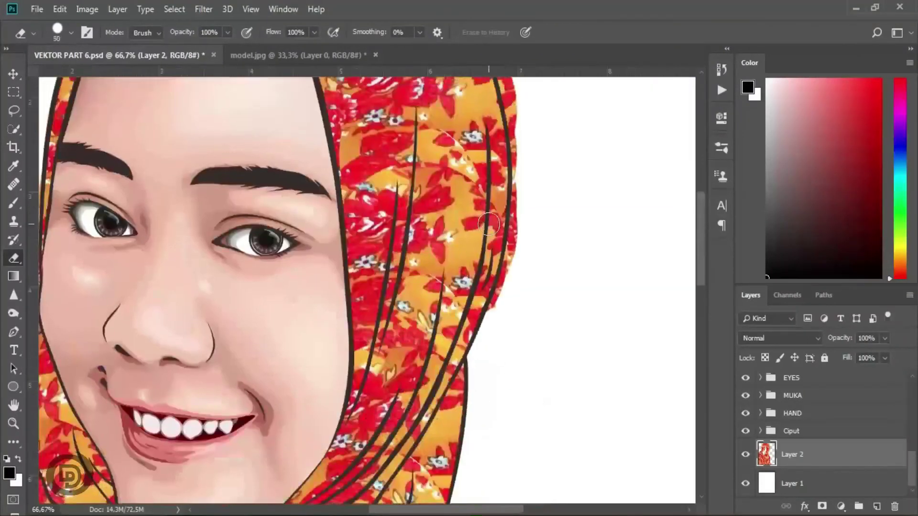
pyautogui.press('space')
pyautogui.moveTo(558, 134); pyautogui.dragTo(556, 244)
pyautogui.moveTo(499, 166)
pyautogui.mouseDown()
pyautogui.moveTo(519, 309)
pyautogui.moveTo(511, 379)
pyautogui.moveTo(492, 430)
pyautogui.mouseUp()
pyautogui.press('space')
pyautogui.moveTo(514, 204); pyautogui.dragTo(545, 352)
pyautogui.moveTo(525, 315)
pyautogui.mouseDown()
pyautogui.moveTo(513, 260)
pyautogui.moveTo(477, 205)
pyautogui.moveTo(422, 158)
pyautogui.mouseUp()
# Erase the fabric overflow along the hijab's left edge, from the top of the head down to the raised fingers.
pyautogui.moveTo(348, 220); pyautogui.dragTo(492, 225)
pyautogui.press('space')
pyautogui.hotkey('ctrl', 'z')
pyautogui.press('space')
pyautogui.moveTo(245, 215); pyautogui.dragTo(575, 206)
pyautogui.moveTo(503, 164)
pyautogui.mouseDown()
pyautogui.moveTo(455, 213)
pyautogui.moveTo(422, 279)
pyautogui.moveTo(416, 152)
pyautogui.mouseUp()
pyautogui.press('space')
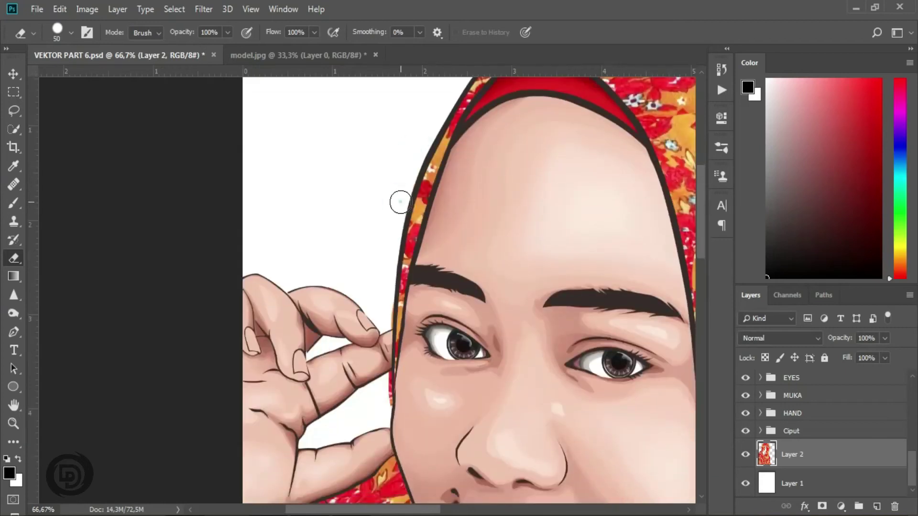
pyautogui.moveTo(382, 385); pyautogui.dragTo(381, 407)
pyautogui.press('space')
pyautogui.moveTo(381, 405)
pyautogui.mouseDown()
pyautogui.moveTo(371, 311)
pyautogui.moveTo(294, 244)
pyautogui.mouseUp()
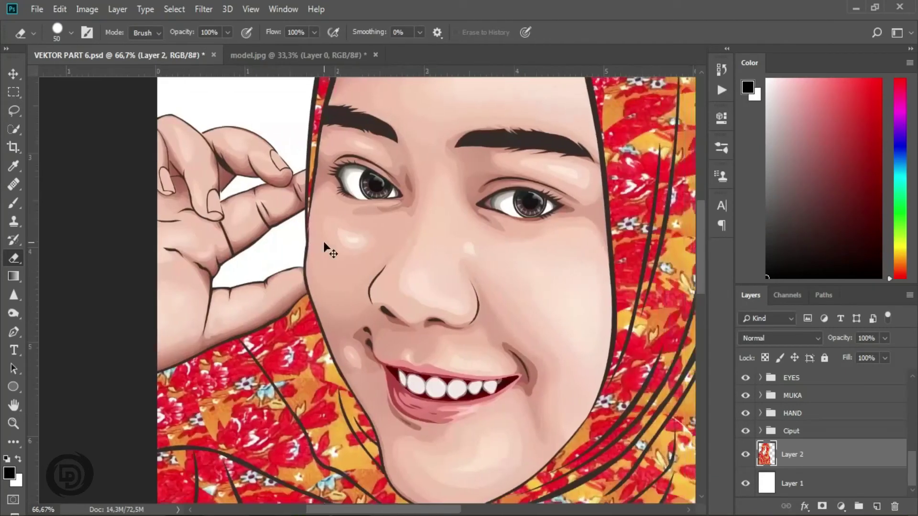
# Check the cleaned hijab edges and the floral fill across the whole portrait.
pyautogui.hotkey('ctrl', '-')
pyautogui.hotkey('ctrl', '-')
pyautogui.press('space')
pyautogui.moveTo(568, 241)
pyautogui.mouseDown()
pyautogui.moveTo(553, 99)
pyautogui.moveTo(513, 228)
pyautogui.mouseUp()
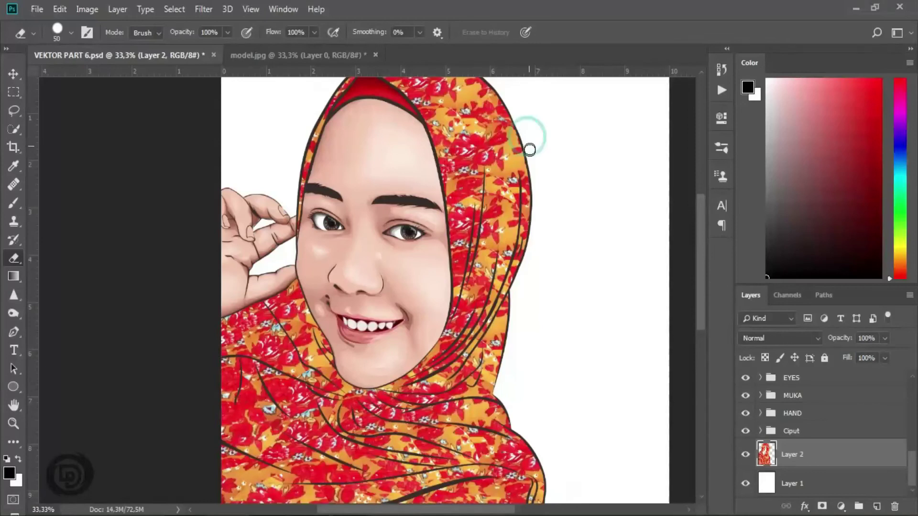
pyautogui.press('space')
pyautogui.moveTo(465, 414)
pyautogui.mouseDown()
pyautogui.moveTo(474, 255)
pyautogui.moveTo(449, 409)
pyautogui.mouseUp()
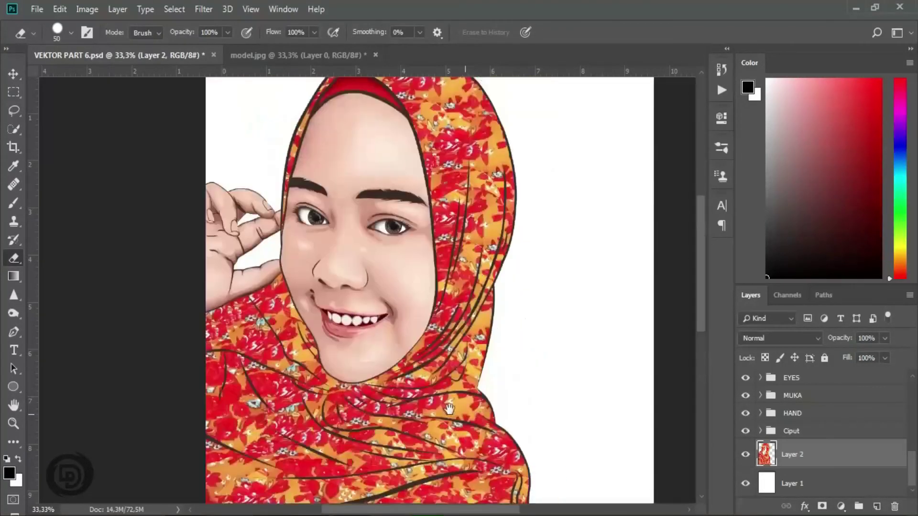
pyautogui.hotkey('ctrl', '-')
pyautogui.hotkey('ctrl', '-')
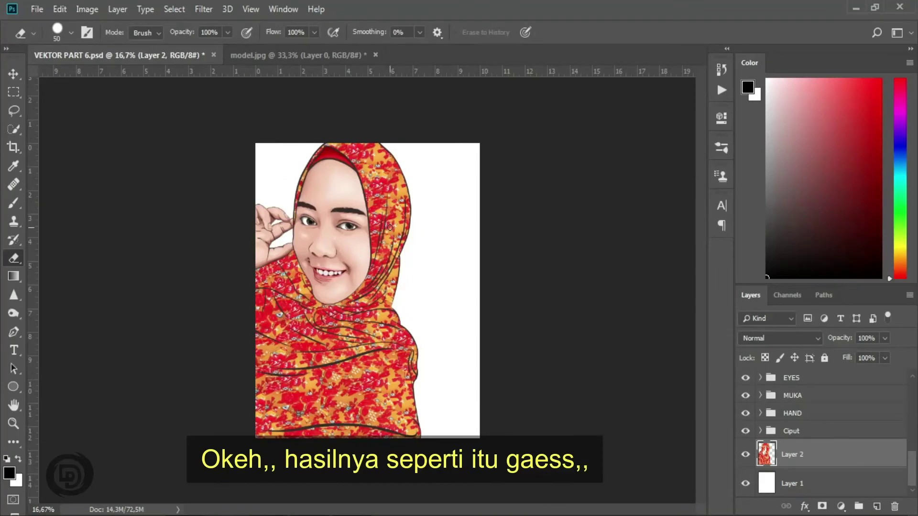
pyautogui.press('v')
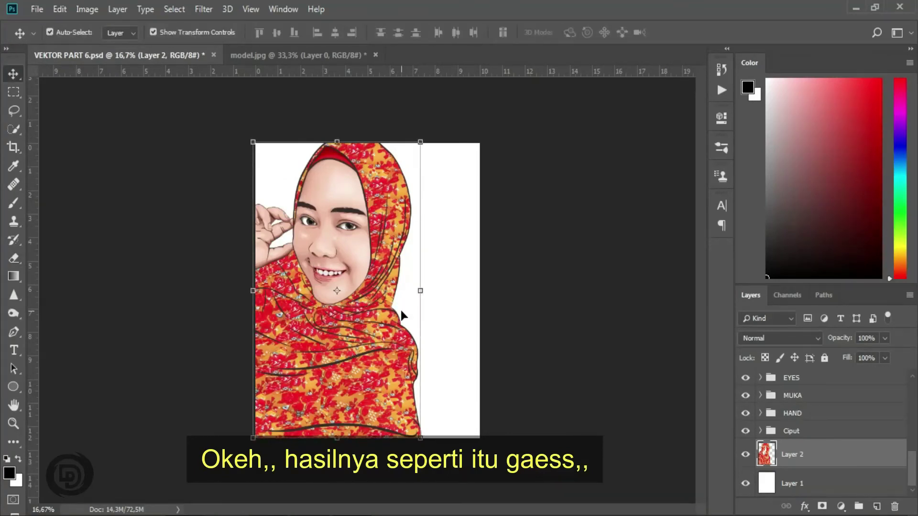
pyautogui.scroll(2, 468, 208)
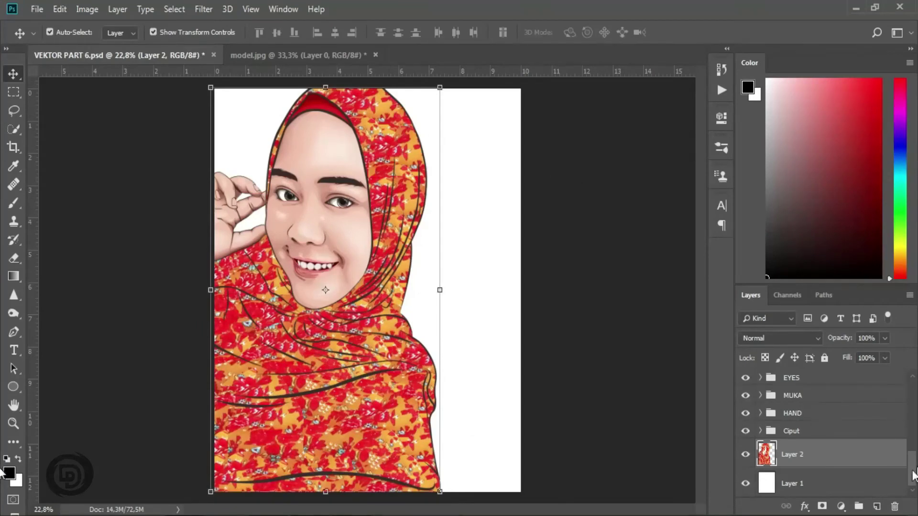
# Select the white Layer 1 and close model.jpg without saving its changes.
pyautogui.moveTo(910, 472); pyautogui.dragTo(910, 487)
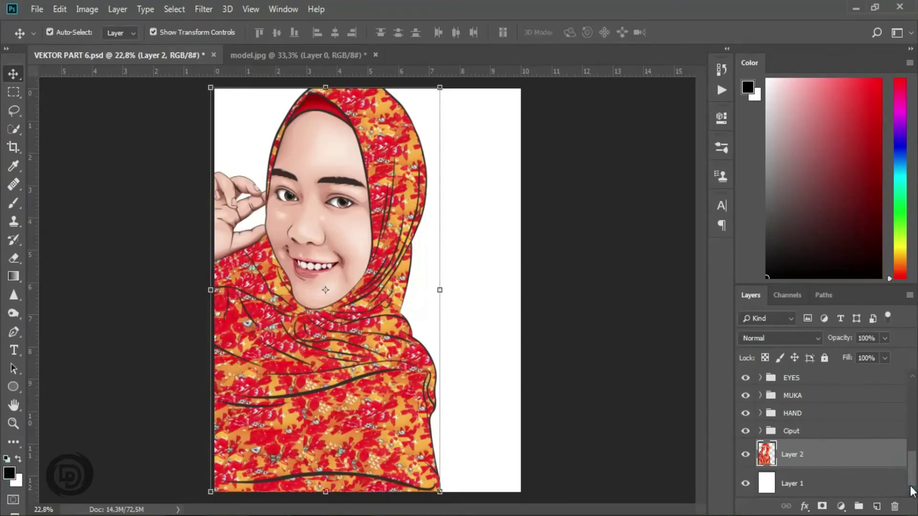
pyautogui.click(795, 482)
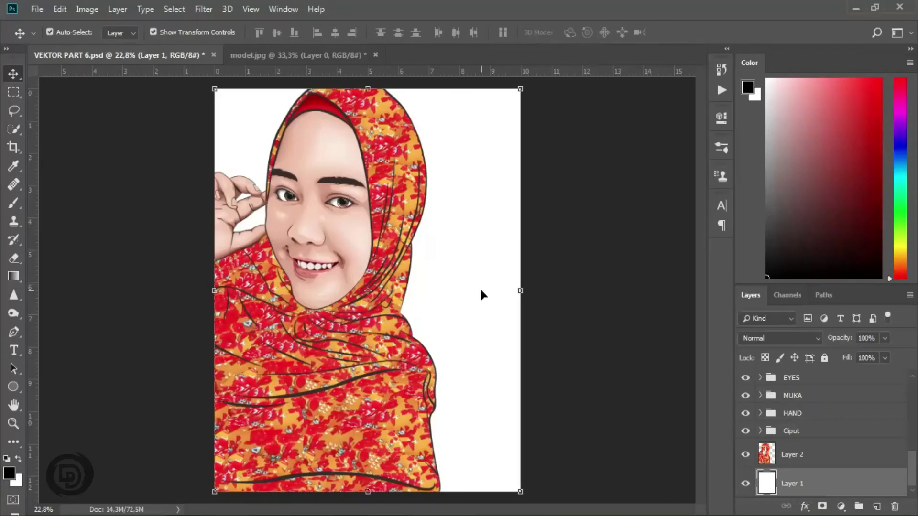
pyautogui.click(375, 55)
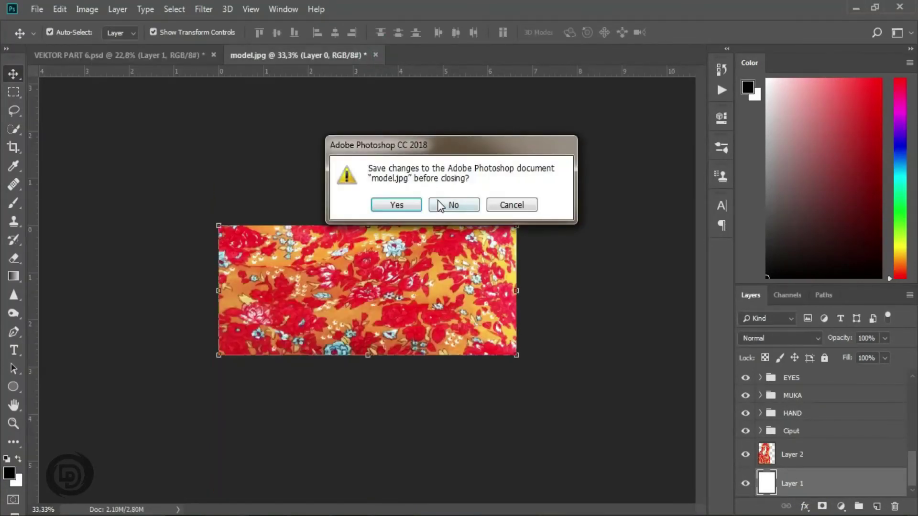
pyautogui.click(440, 205)
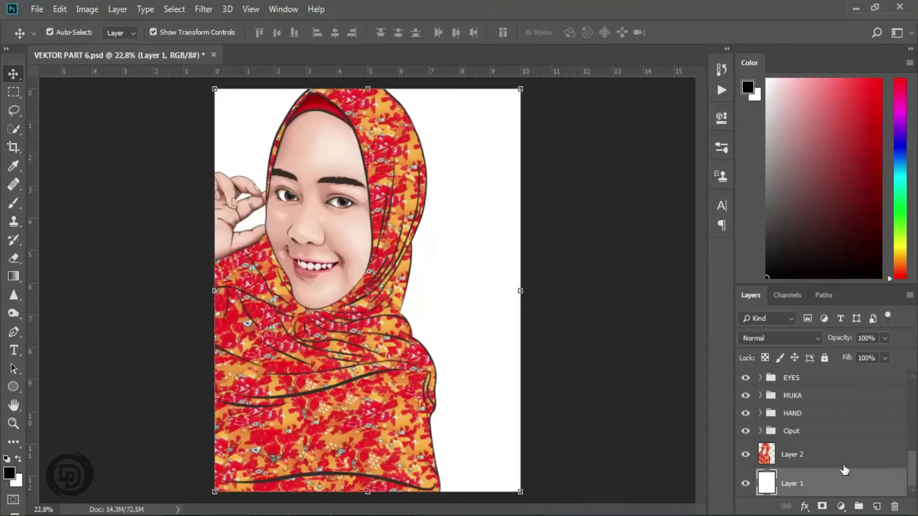
# Add a new layer directly above Layer 1 and fill it with white at 100% opacity in Normal mode.
pyautogui.click(875, 505)
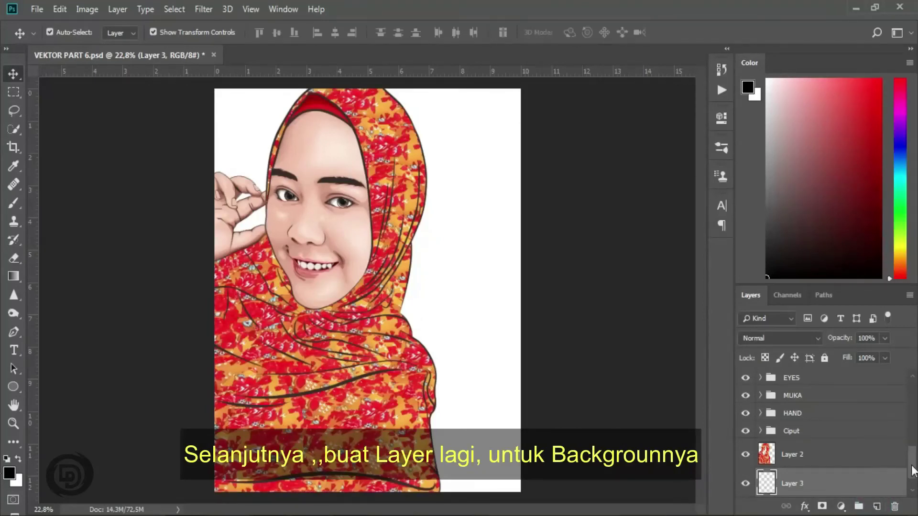
pyautogui.moveTo(912, 471); pyautogui.dragTo(912, 492)
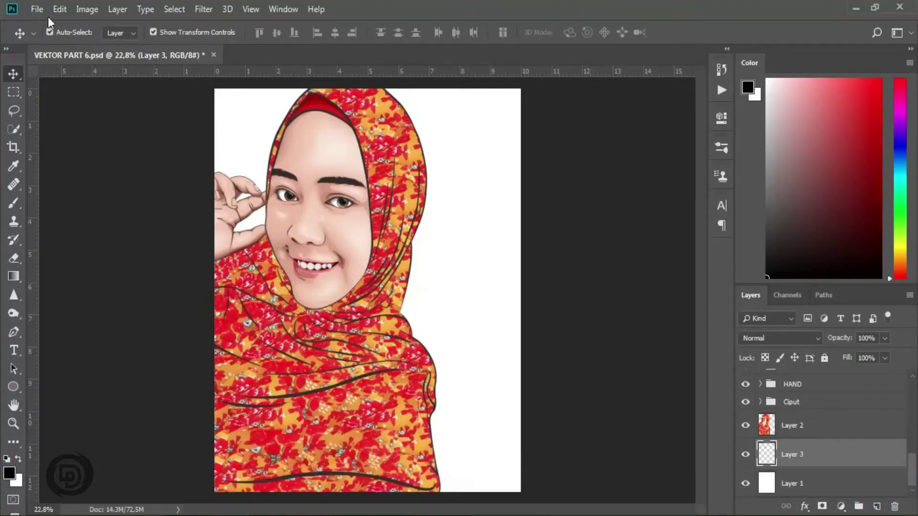
pyautogui.click(64, 11)
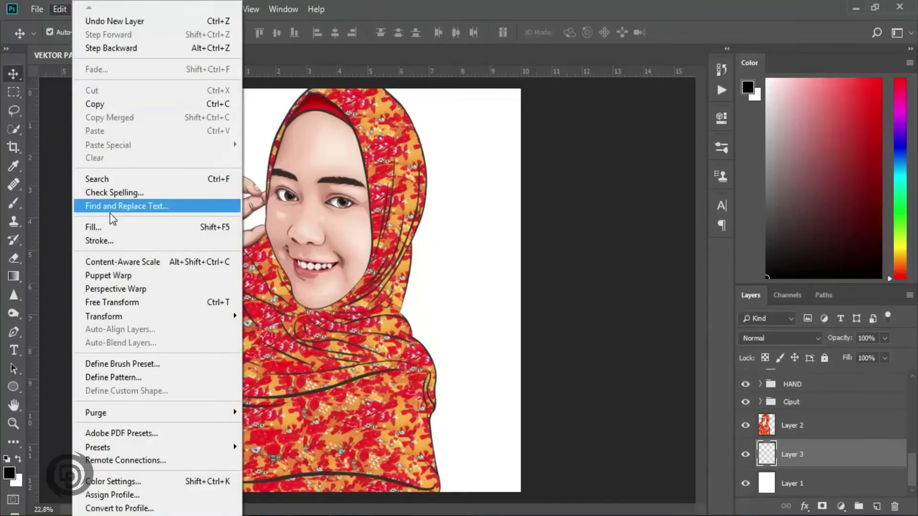
pyautogui.click(120, 228)
pyautogui.click(506, 162)
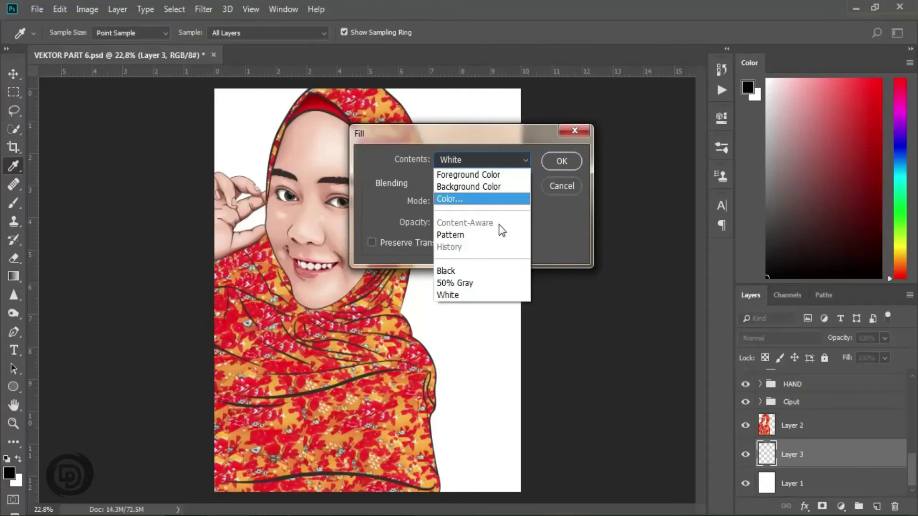
pyautogui.click(492, 294)
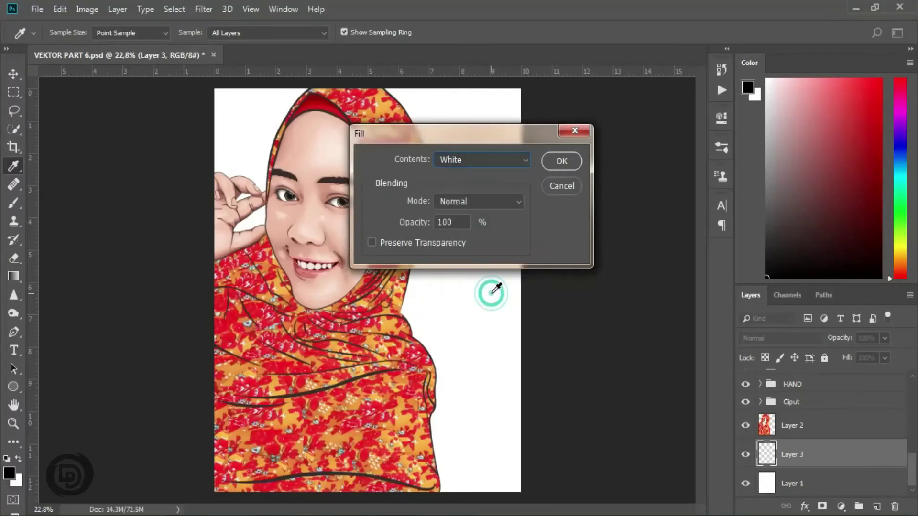
pyautogui.click(563, 161)
pyautogui.press('v')
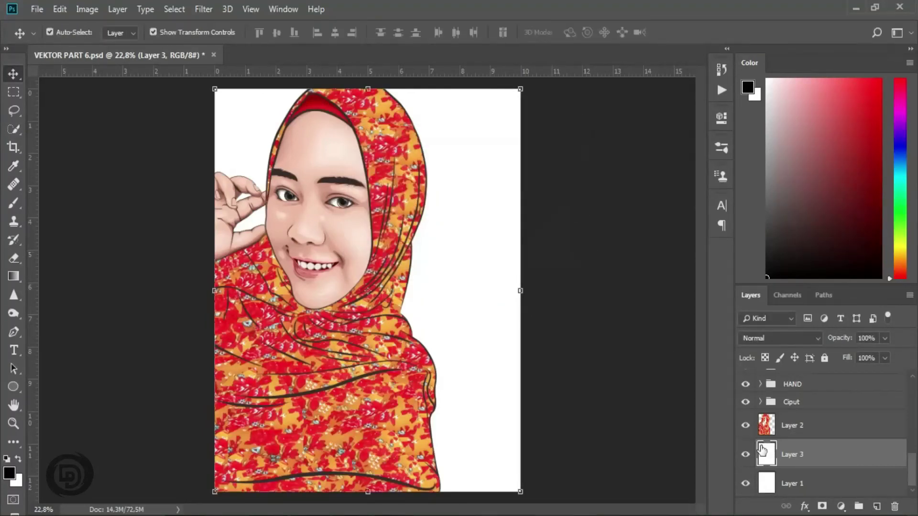
# Give Layer 3 a linear Gradient Overlay from orange to light orange at 100% opacity, 93° angle and 150% scale.
pyautogui.click(804, 506)
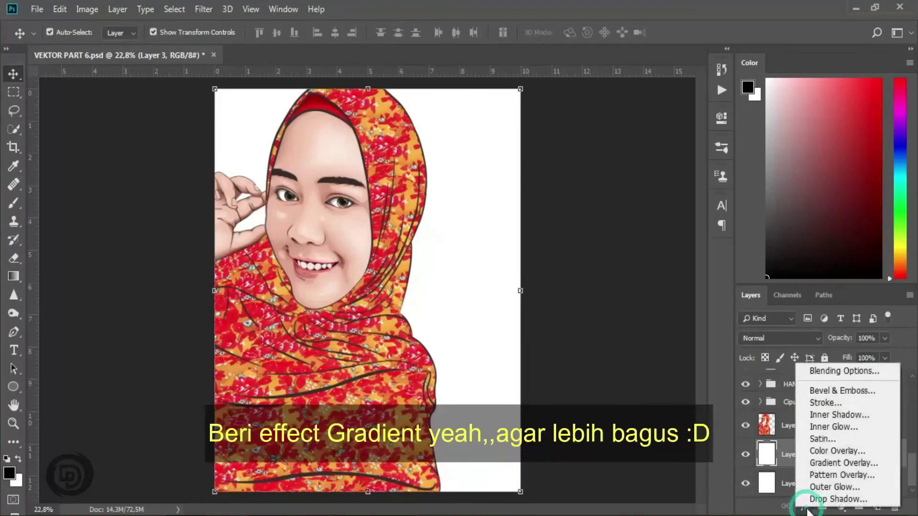
pyautogui.click(822, 464)
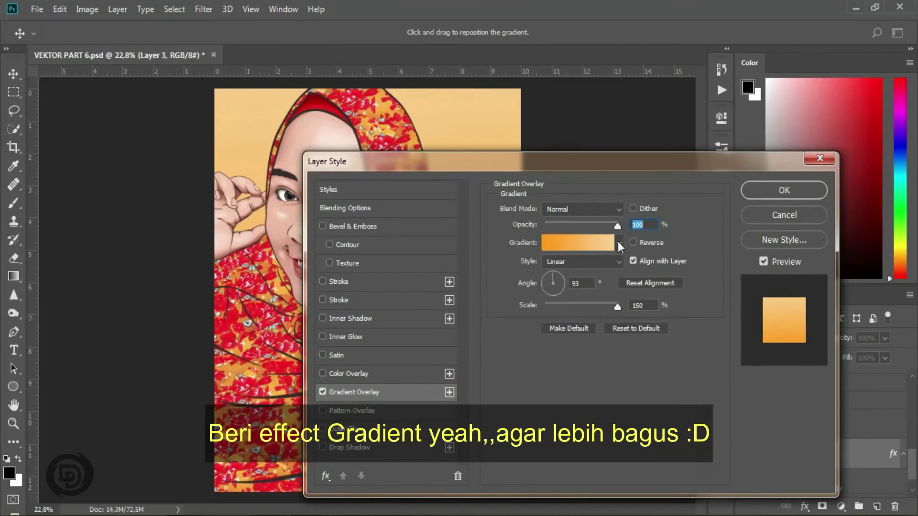
pyautogui.click(619, 242)
pyautogui.click(587, 247)
pyautogui.click(587, 247)
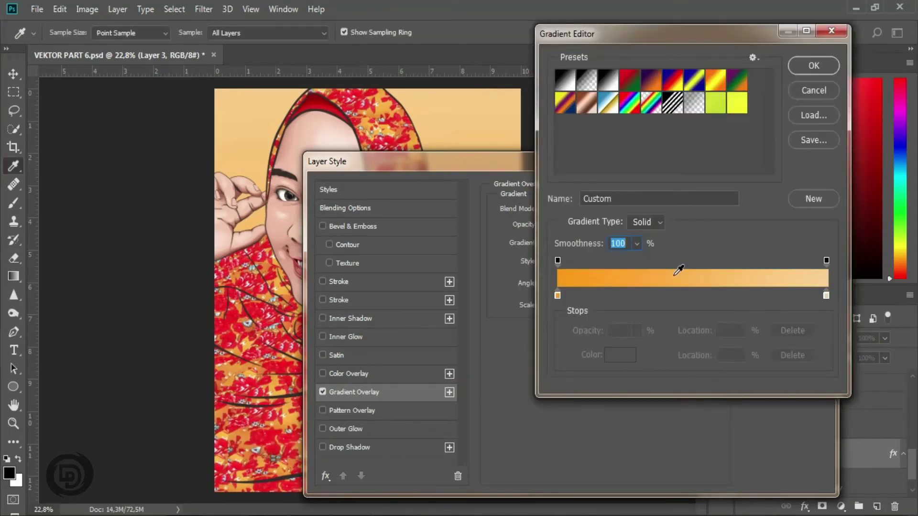
pyautogui.click(813, 70)
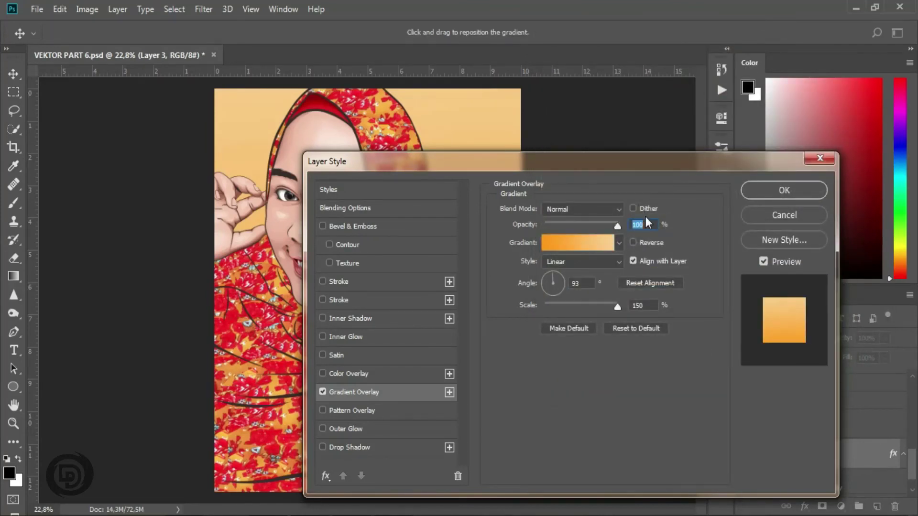
pyautogui.click(774, 191)
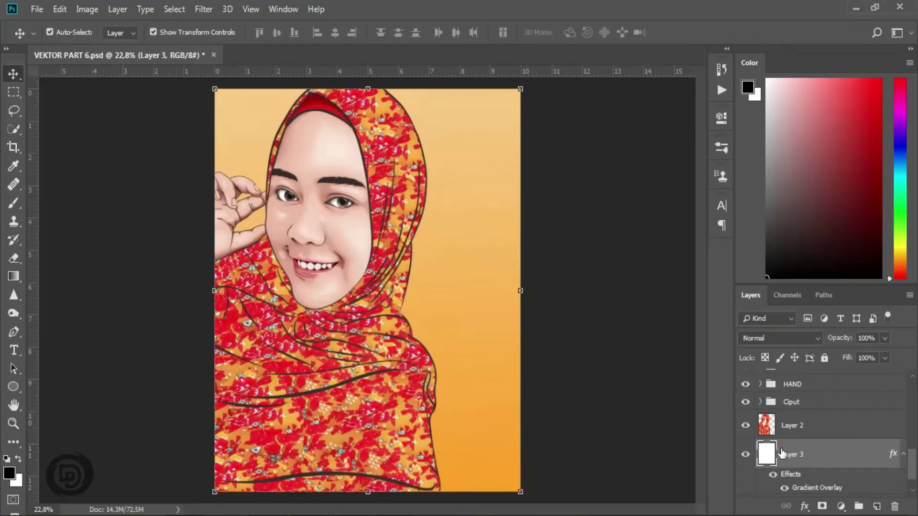
# Add a layer mask to Layer 3 and set up a black size-400 brush at 13% opacity.
pyautogui.click(822, 505)
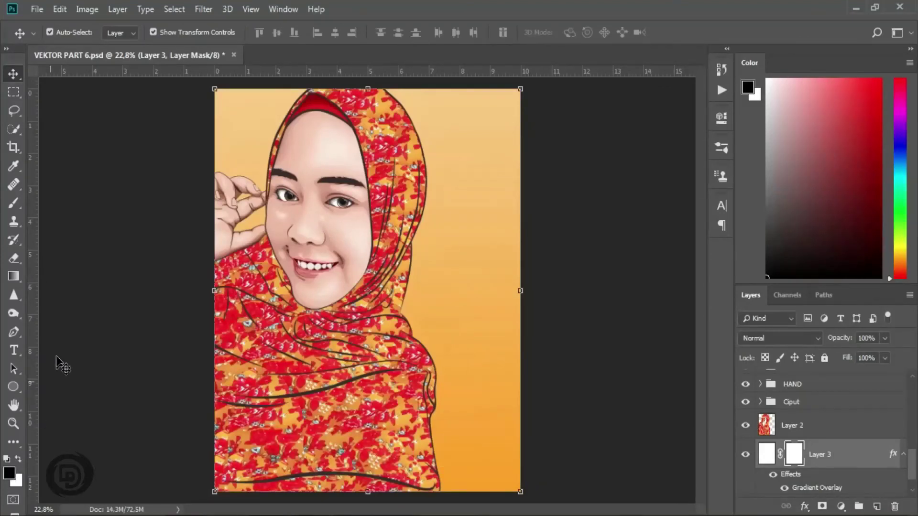
pyautogui.click(12, 204)
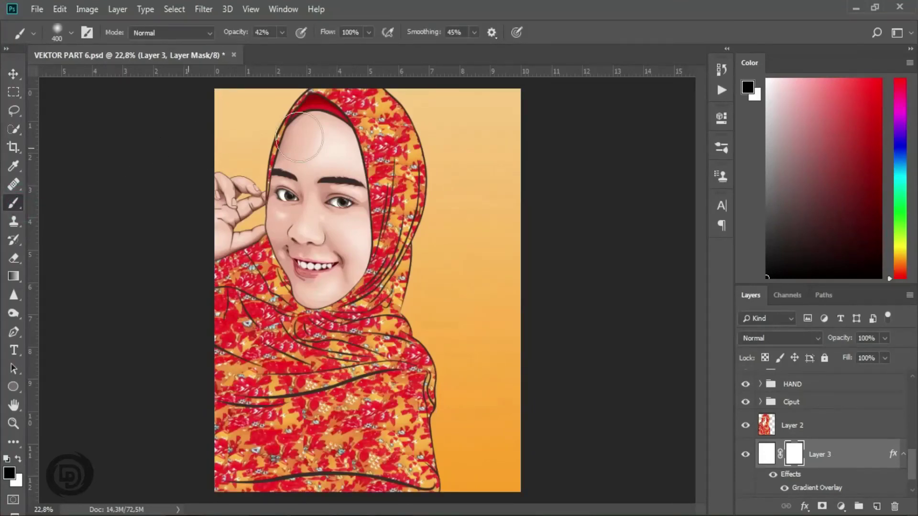
pyautogui.press('1')
pyautogui.press('2')
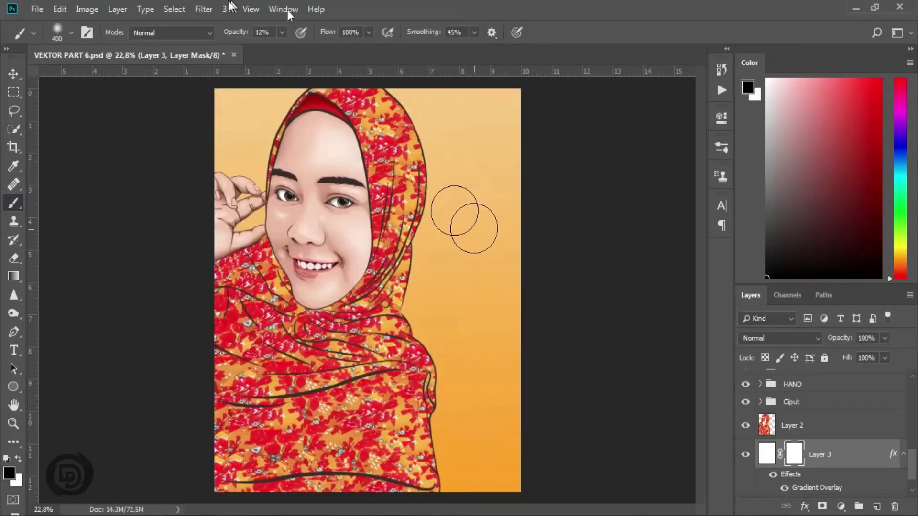
pyautogui.click(282, 35)
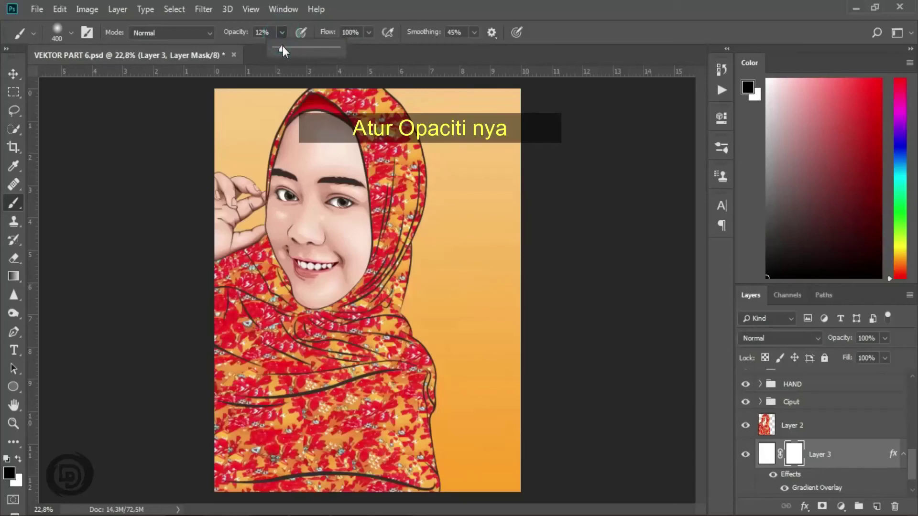
pyautogui.moveTo(279, 47); pyautogui.dragTo(282, 45)
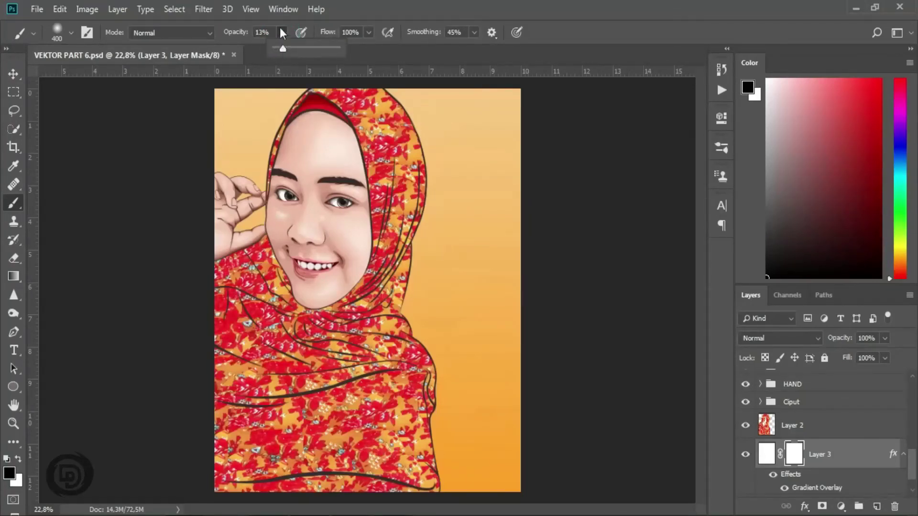
pyautogui.click(281, 30)
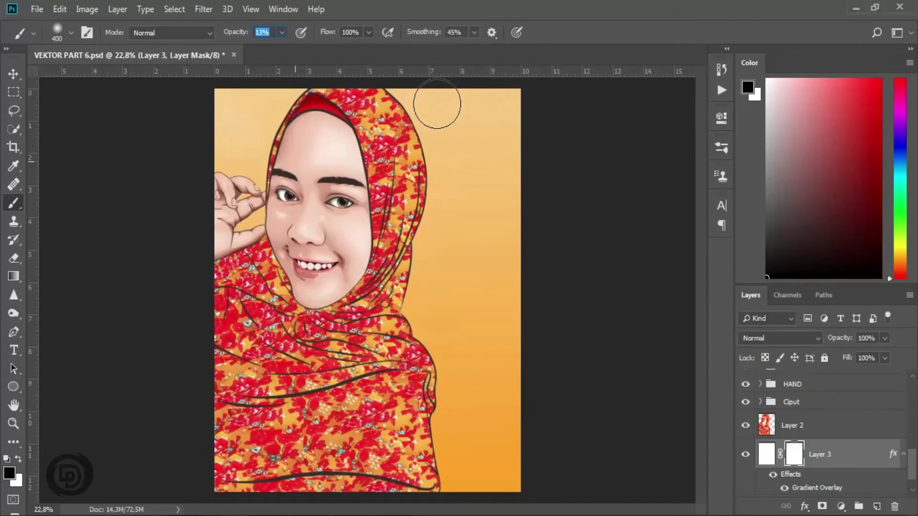
# Mottle the gradient background beside the hijab by painting soft black and white strokes on Layer 3's mask at 13% opacity.
pyautogui.click(424, 260)
pyautogui.moveTo(420, 293)
pyautogui.mouseDown()
pyautogui.moveTo(455, 381)
pyautogui.moveTo(590, 420)
pyautogui.moveTo(519, 178)
pyautogui.moveTo(466, 354)
pyautogui.moveTo(467, 475)
pyautogui.moveTo(471, 450)
pyautogui.mouseUp()
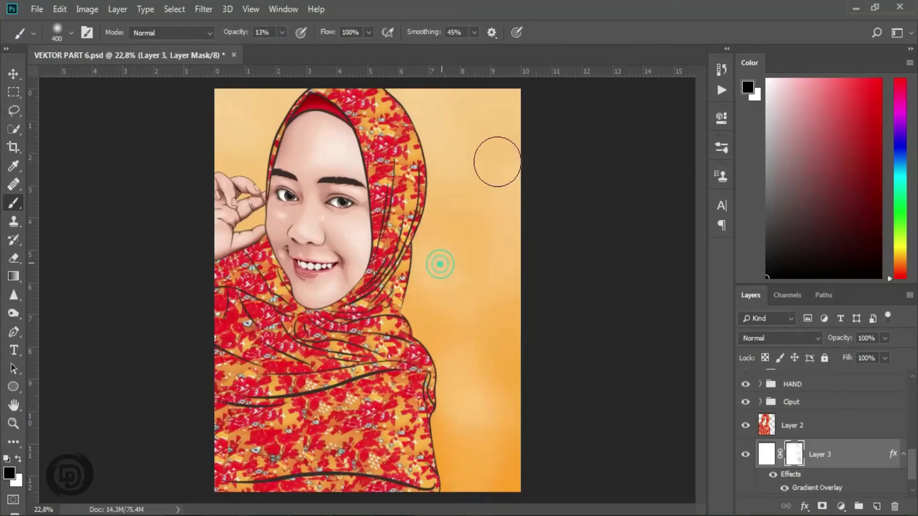
pyautogui.press('x')
pyautogui.click(474, 405)
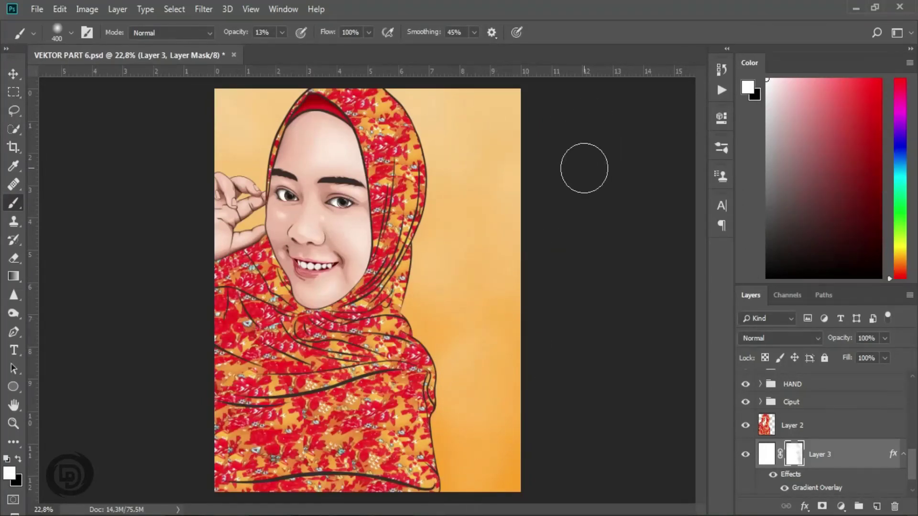
pyautogui.click(497, 334)
# Compare the vector portrait with the POSTERIZE and Layer 0 photos by switching each one's visibility on and off.
pyautogui.moveTo(915, 467); pyautogui.dragTo(914, 430)
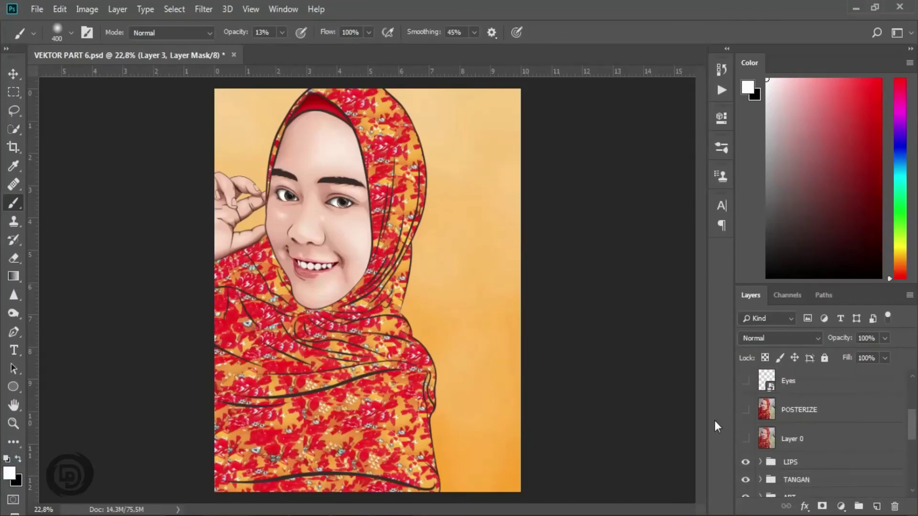
pyautogui.click(745, 409)
pyautogui.click(744, 409)
pyautogui.click(744, 409)
pyautogui.click(744, 410)
pyautogui.click(744, 437)
pyautogui.click(744, 437)
pyautogui.click(745, 438)
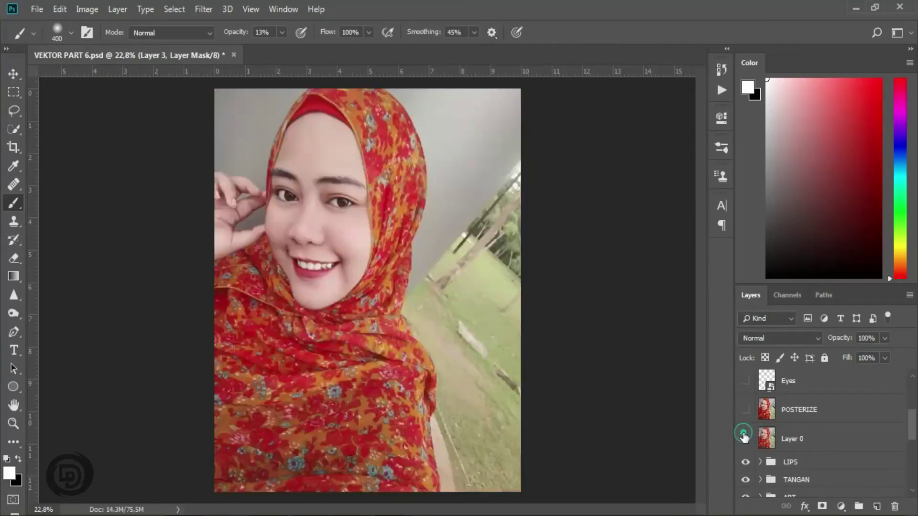
pyautogui.click(744, 437)
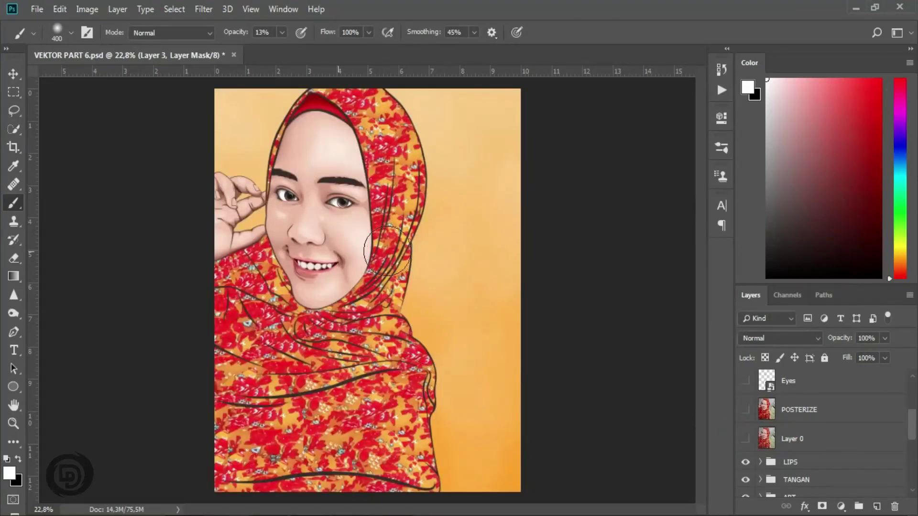
# Merge all the artwork layers and groups from LIPS down to Layer 1 into one layer and check it by toggling its visibility.
pyautogui.press('v')
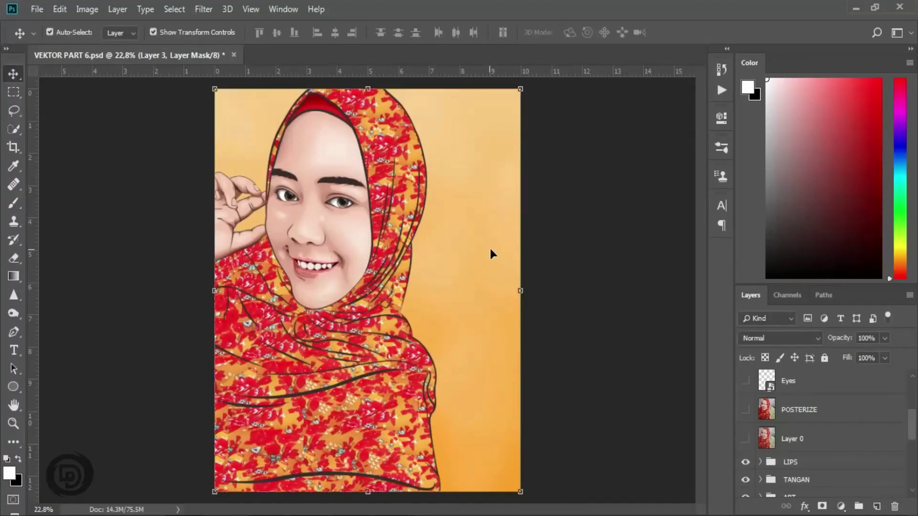
pyautogui.moveTo(913, 427); pyautogui.dragTo(913, 449)
pyautogui.click(825, 408)
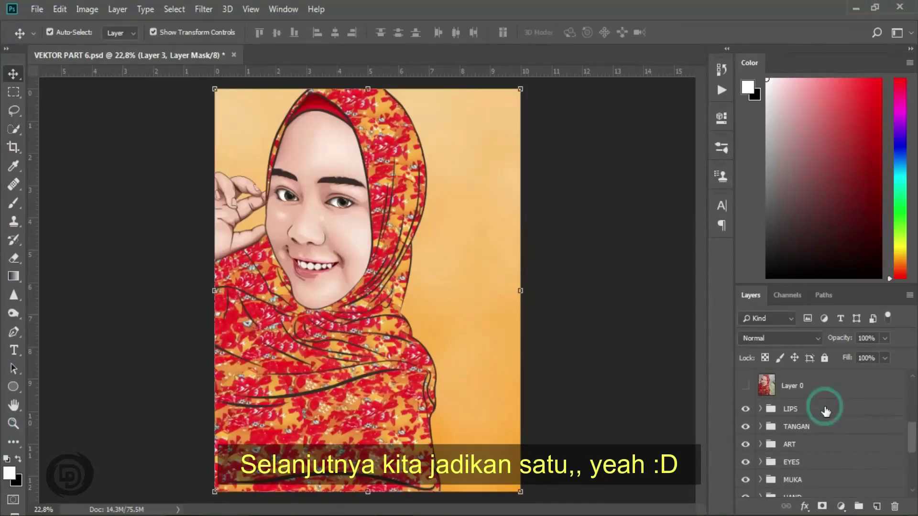
pyautogui.moveTo(913, 439); pyautogui.dragTo(913, 475)
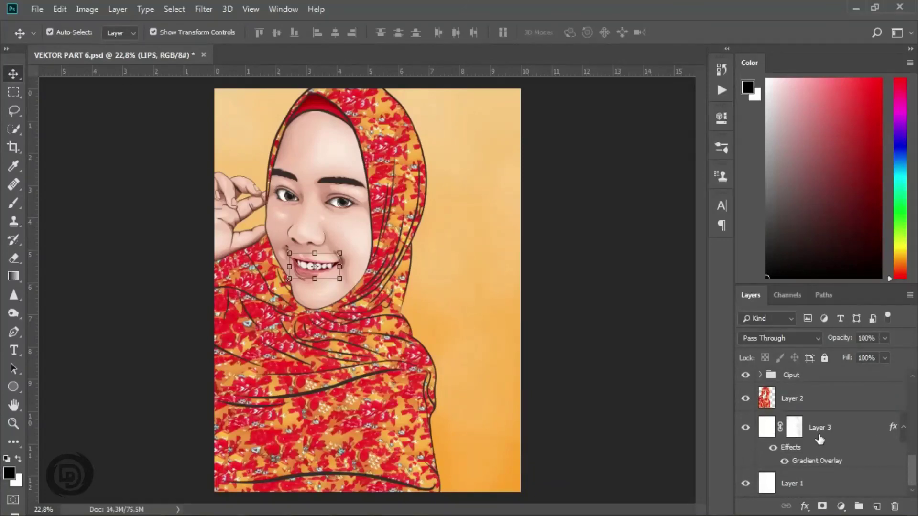
pyautogui.click(808, 485)
pyautogui.keyDown('shift'); pyautogui.click(807, 485); pyautogui.keyUp('shift')
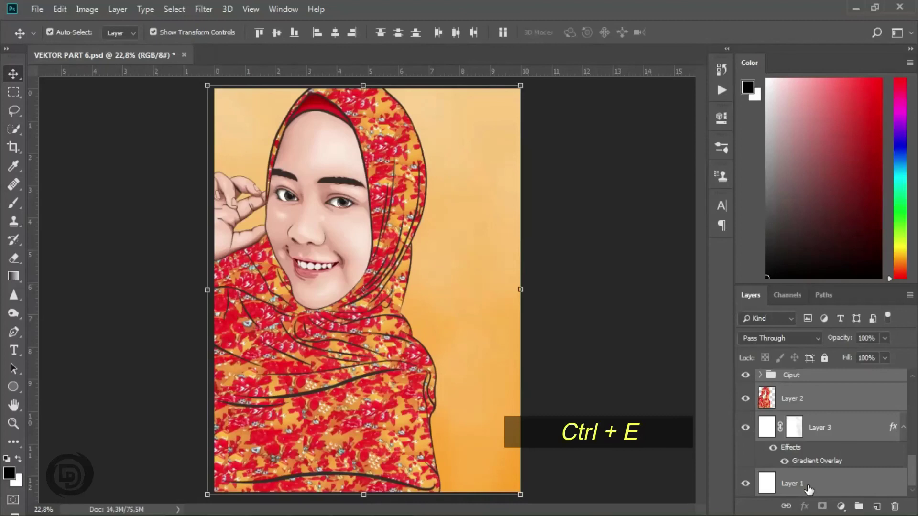
pyautogui.press('ctrl')
pyautogui.hotkey('ctrl', 'e')
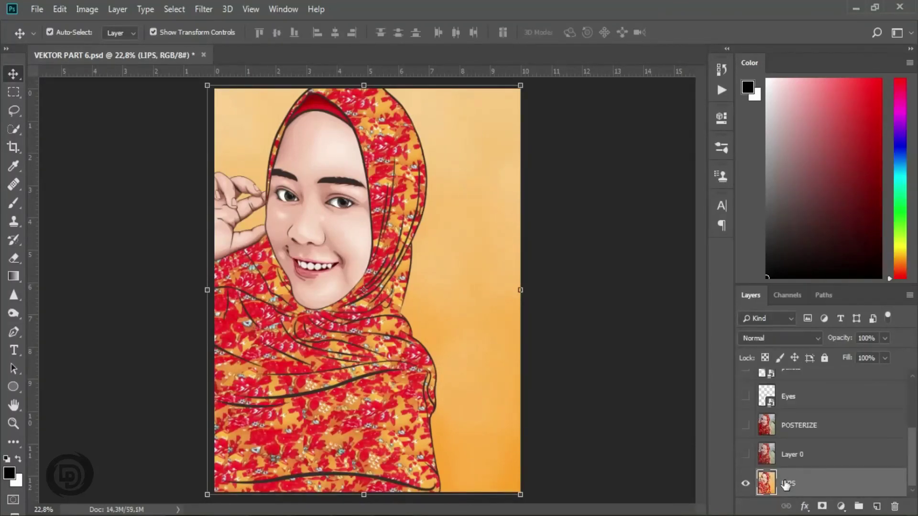
pyautogui.click(746, 483)
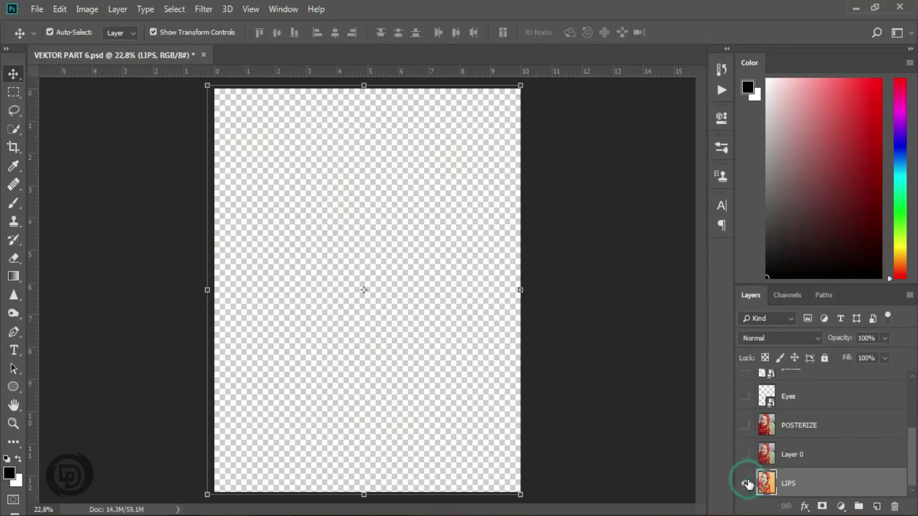
pyautogui.click(746, 484)
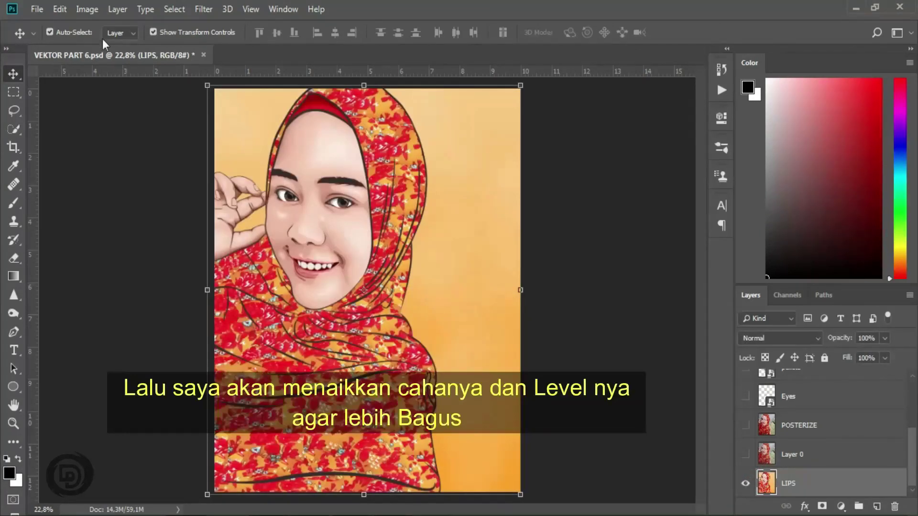
# Apply a Brightness/Contrast adjustment to the merged LIPS layer with brightness 24 and contrast 13.
pyautogui.click(87, 10)
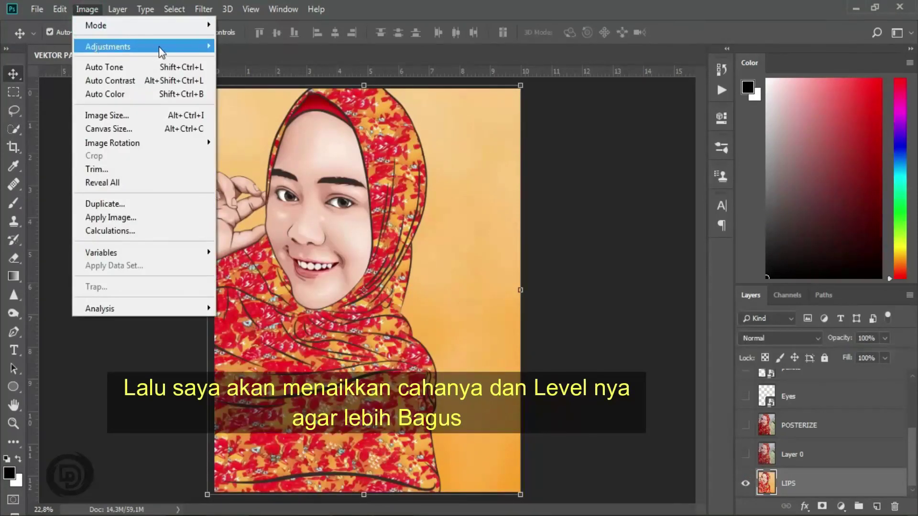
pyautogui.moveTo(162, 47)
pyautogui.click(282, 48)
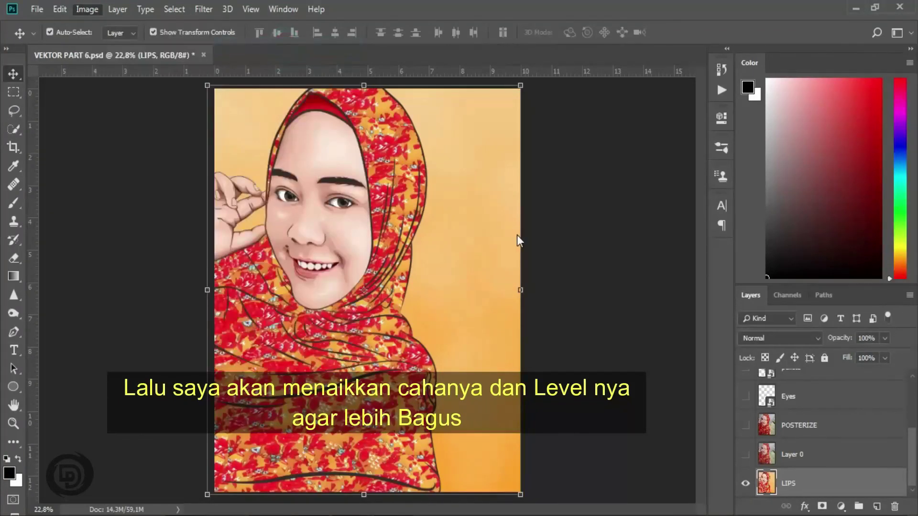
pyautogui.moveTo(582, 130); pyautogui.dragTo(595, 130)
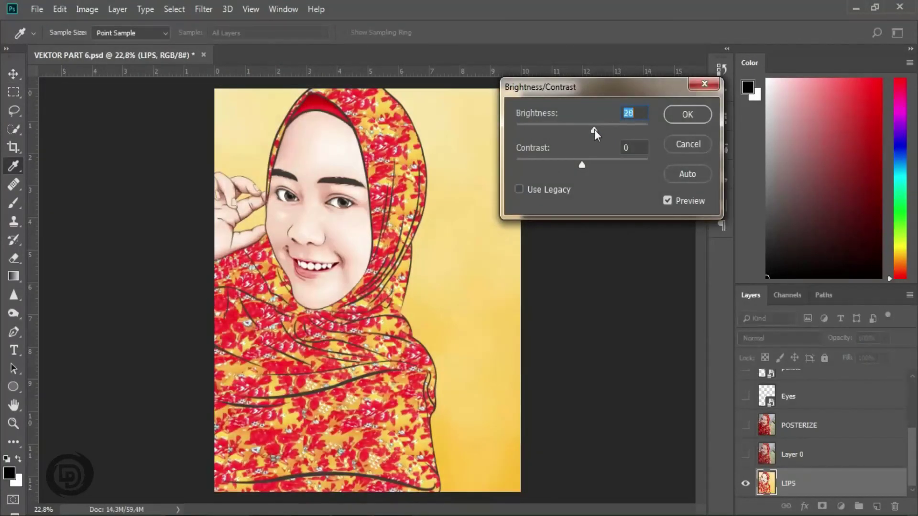
pyautogui.moveTo(582, 164); pyautogui.dragTo(590, 164)
pyautogui.moveTo(594, 130); pyautogui.dragTo(593, 131)
pyautogui.click(684, 115)
pyautogui.press('v')
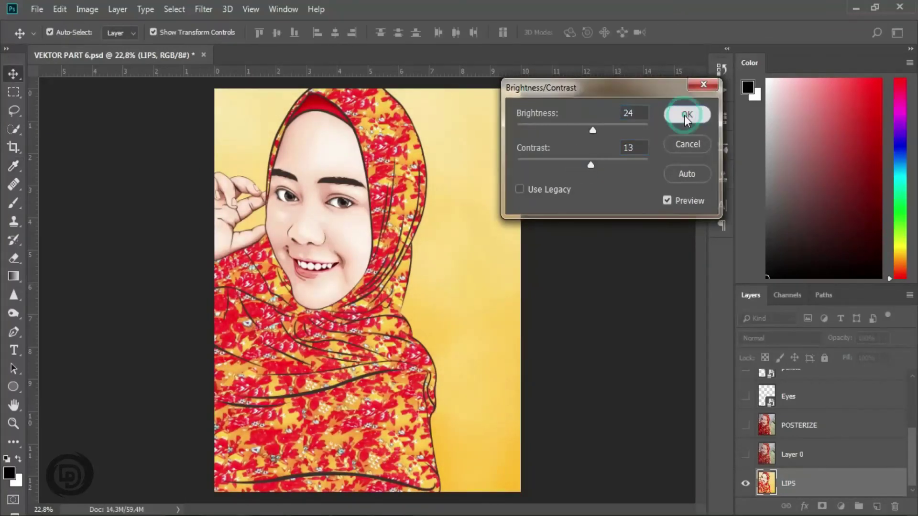
# Apply a Levels adjustment to the merged LIPS layer with midtone input 0,96 and white input 248.
pyautogui.click(81, 11)
pyautogui.moveTo(113, 46)
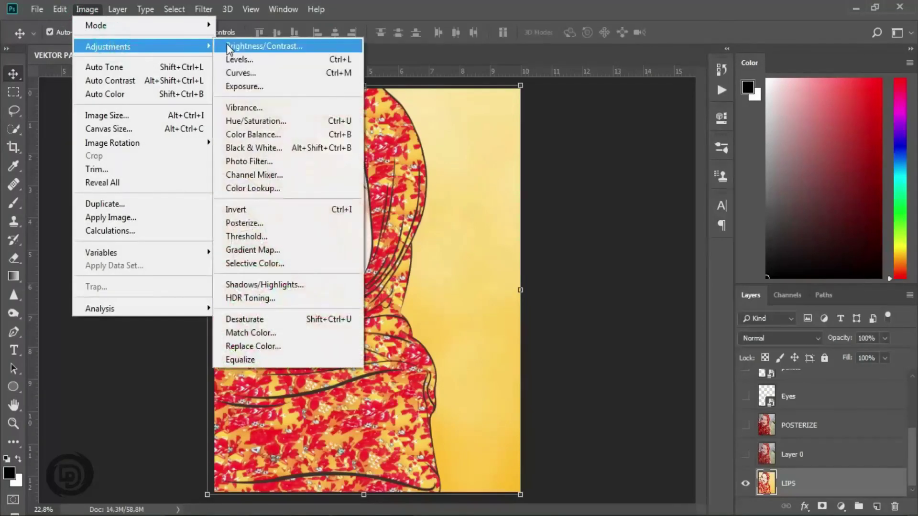
pyautogui.click(266, 60)
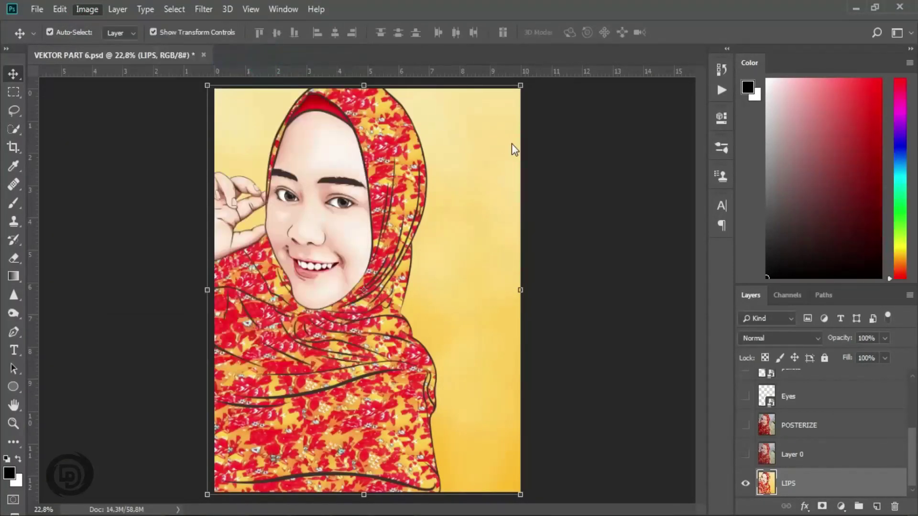
pyautogui.moveTo(711, 171)
pyautogui.mouseDown()
pyautogui.moveTo(720, 171)
pyautogui.moveTo(712, 171)
pyautogui.mouseUp()
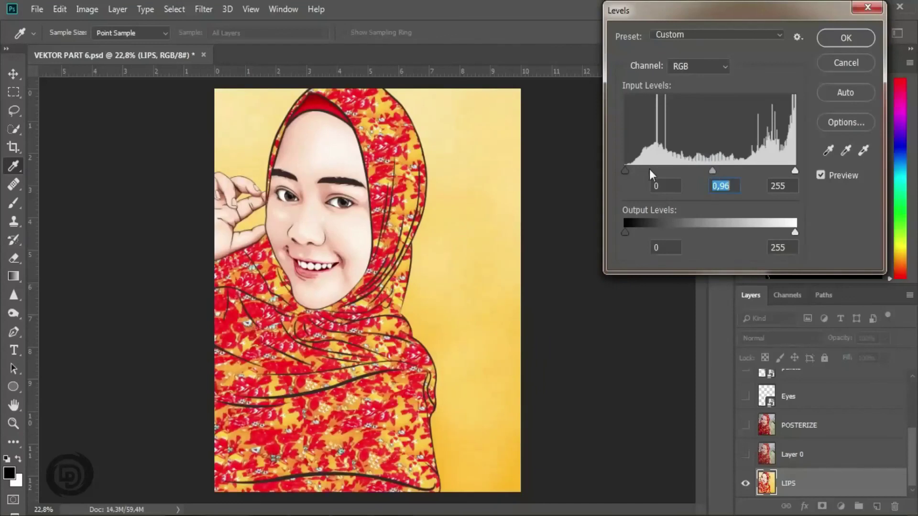
pyautogui.click(626, 171)
pyautogui.moveTo(795, 171); pyautogui.dragTo(790, 168)
pyautogui.click(844, 45)
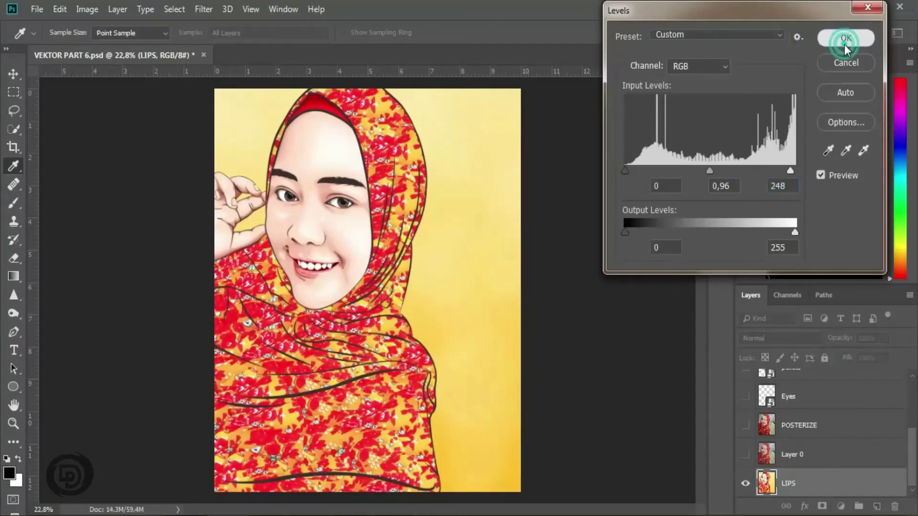
pyautogui.press('v')
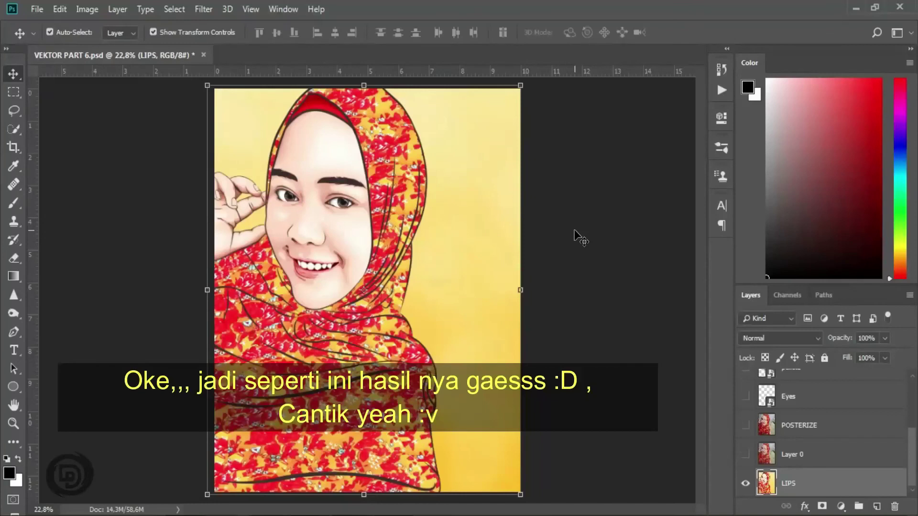
pyautogui.hotkey('ctrl', '+')
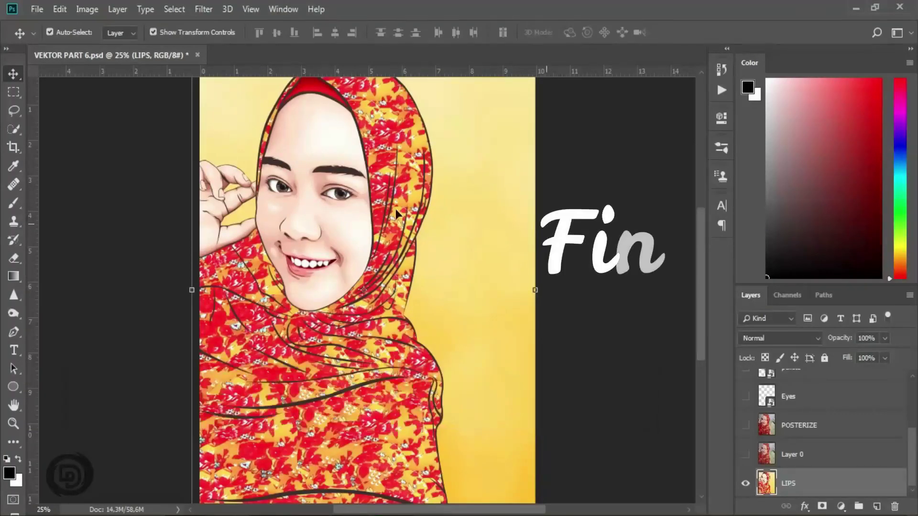
pyautogui.hotkey('ctrl', '0')
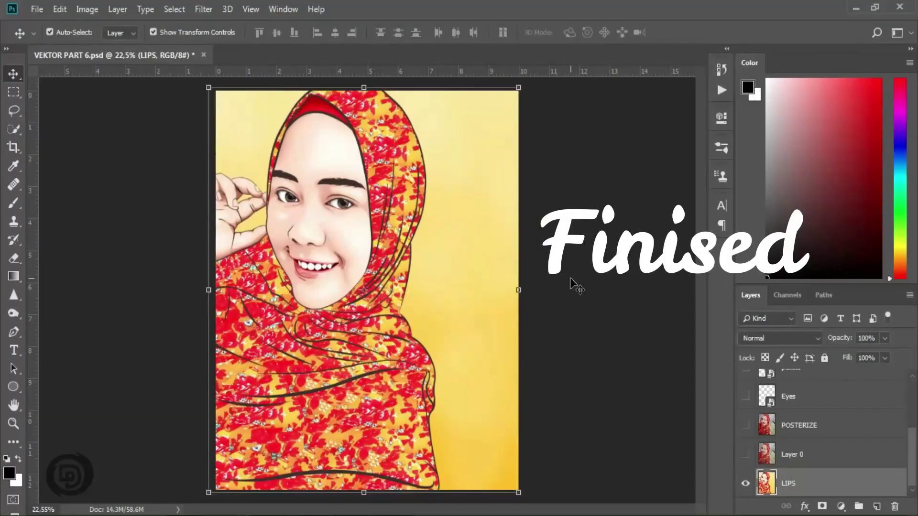